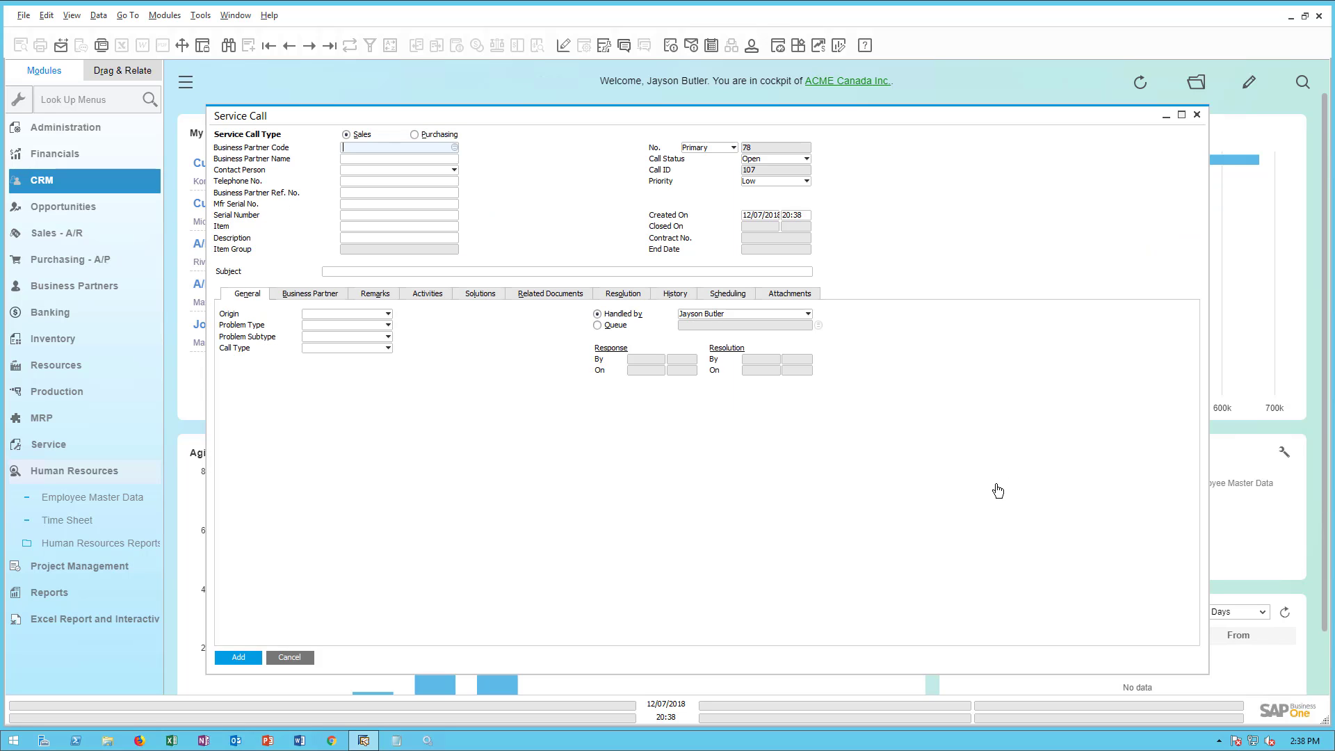
- Load the last existing record, Kona Enterprise's service call 77
left_click(330, 44)
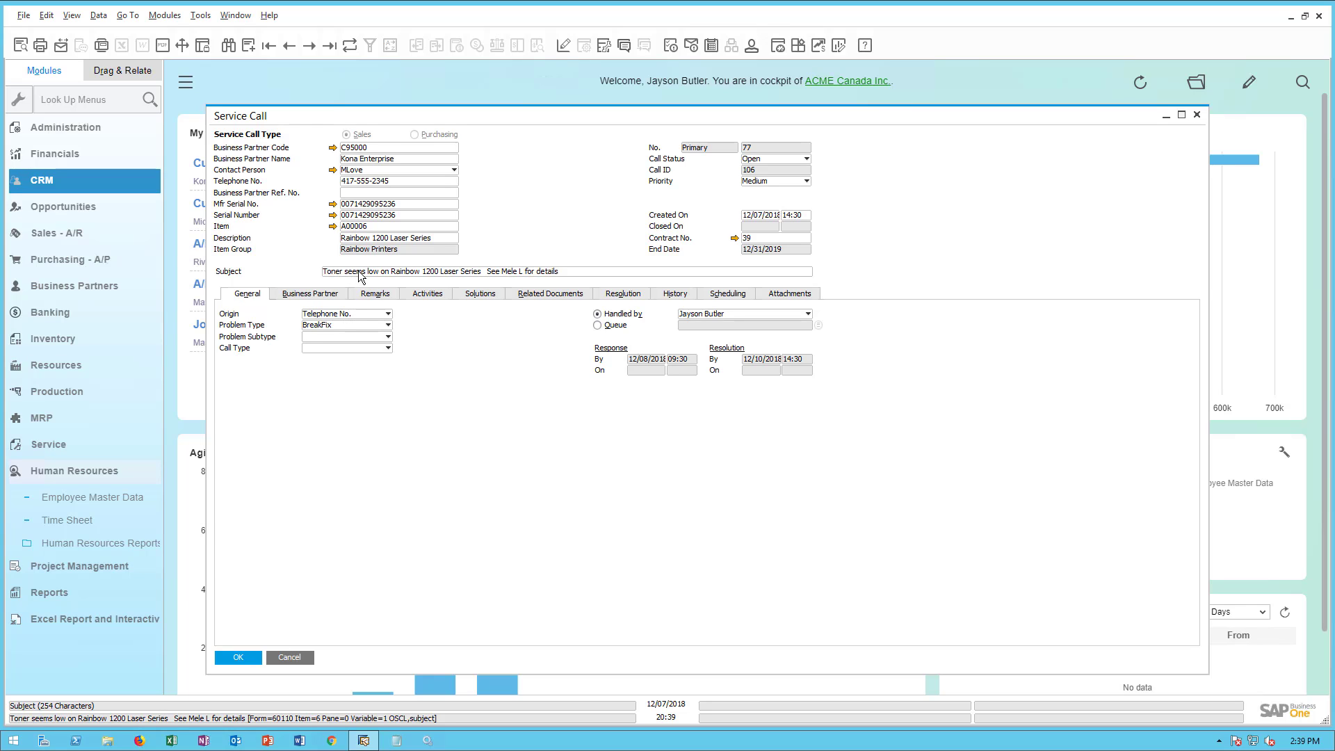
- Review call 77's business partner details, remarks and attached files
left_click(315, 294)
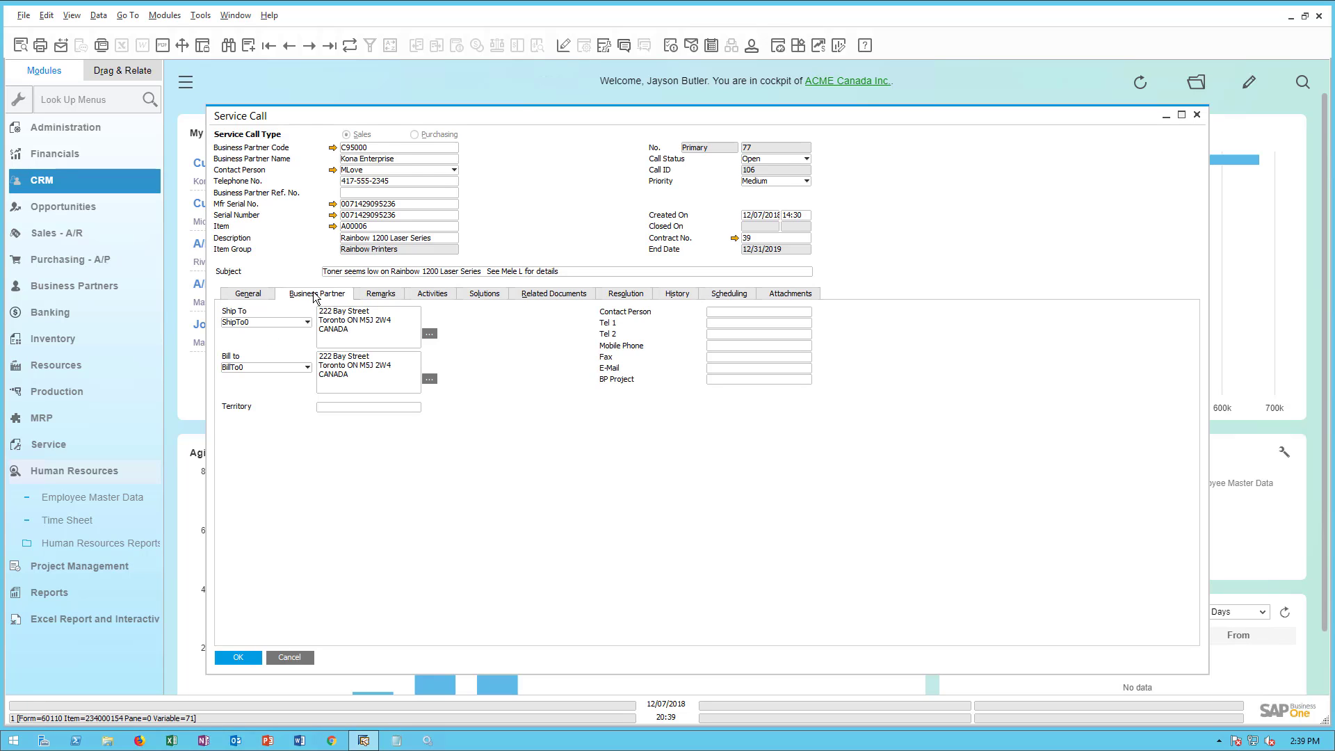
left_click(373, 295)
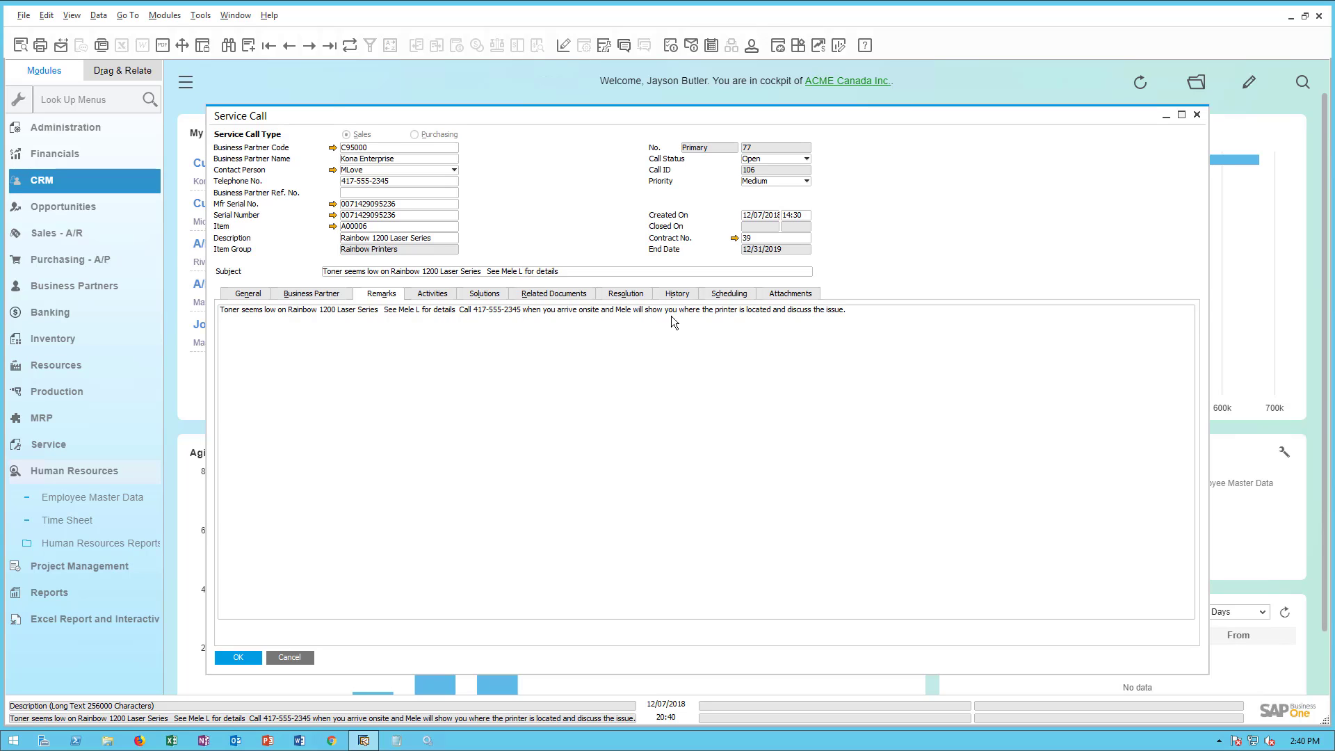
left_click(783, 298)
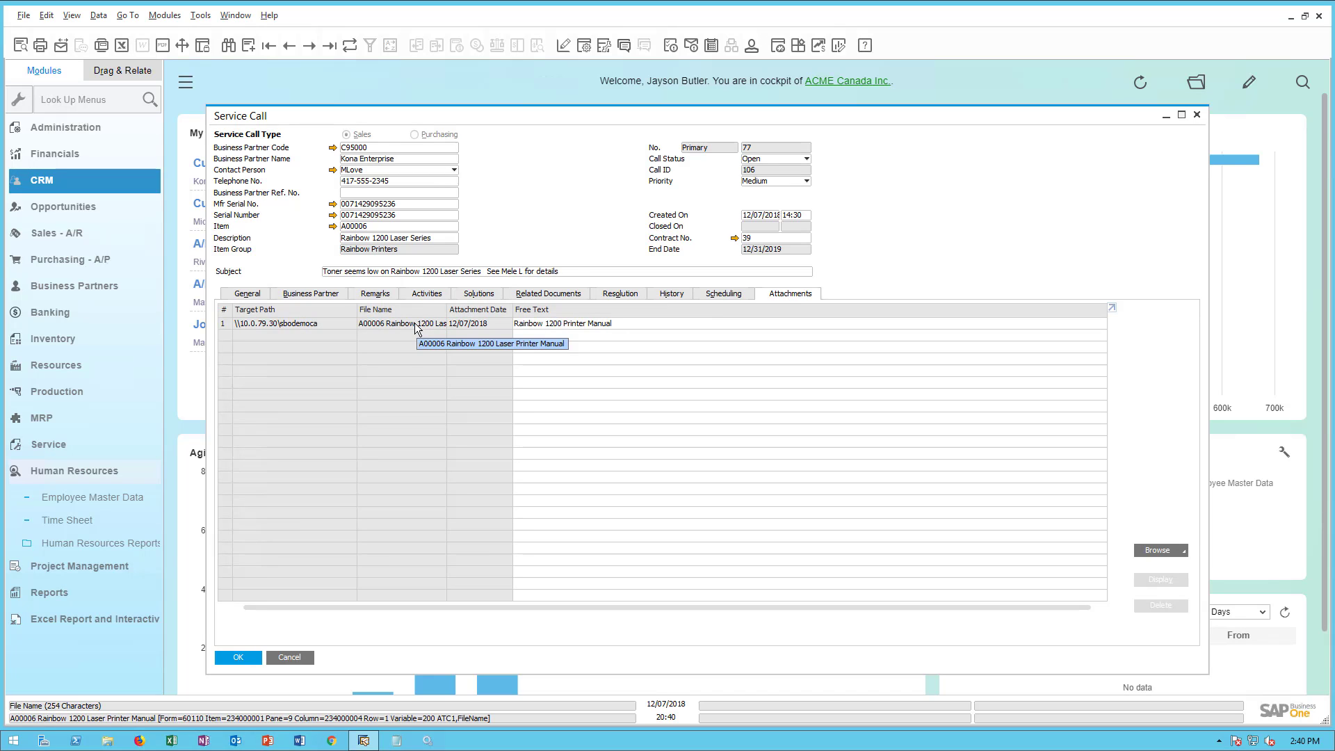
- View the attached Rainbow 1200 Printer Manual, then close it and return to the call
left_click(519, 324)
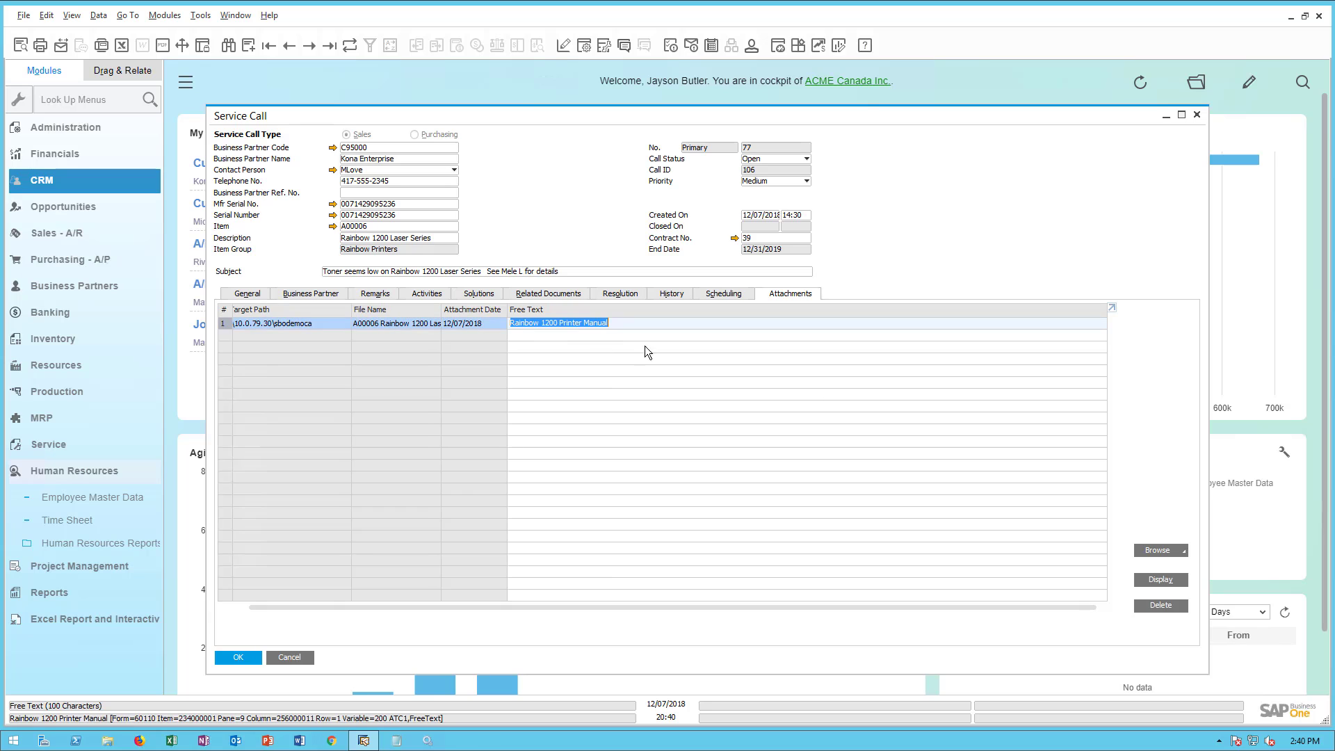
left_click(1154, 578)
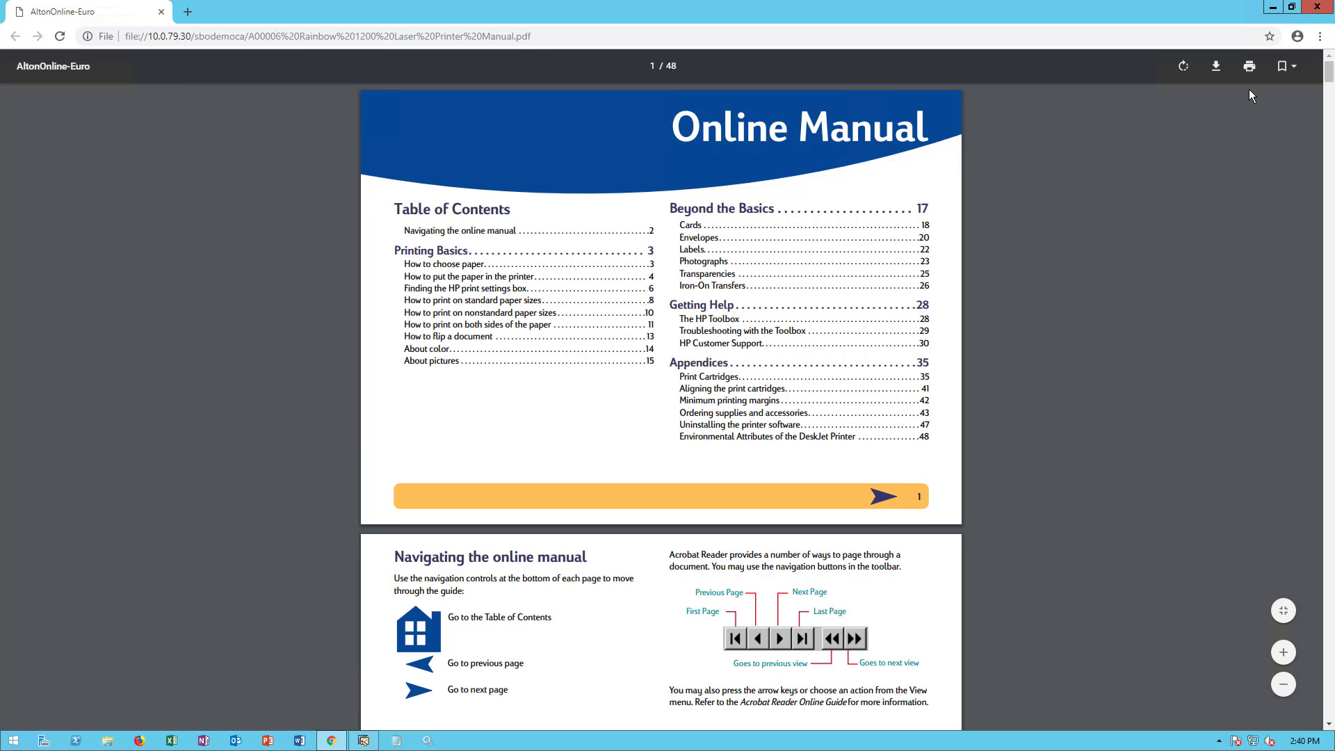
left_click(1316, 7)
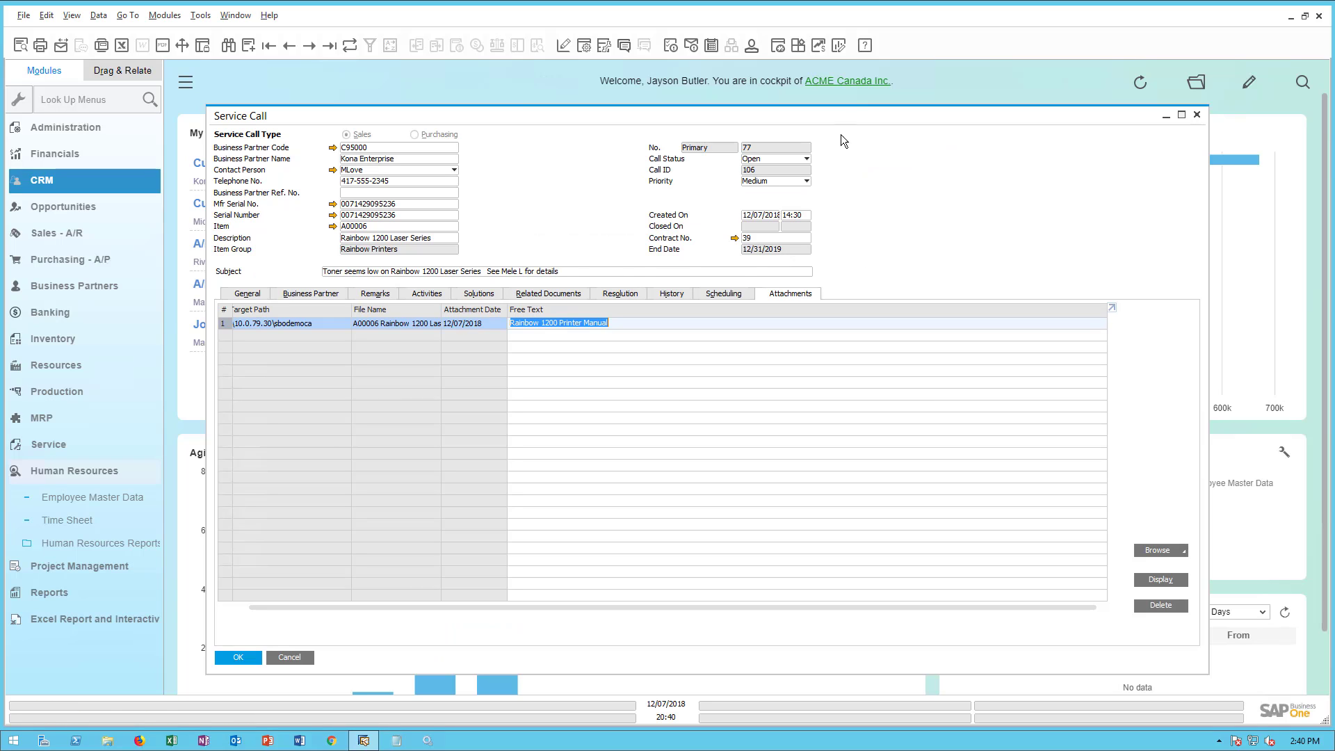
left_click(725, 296)
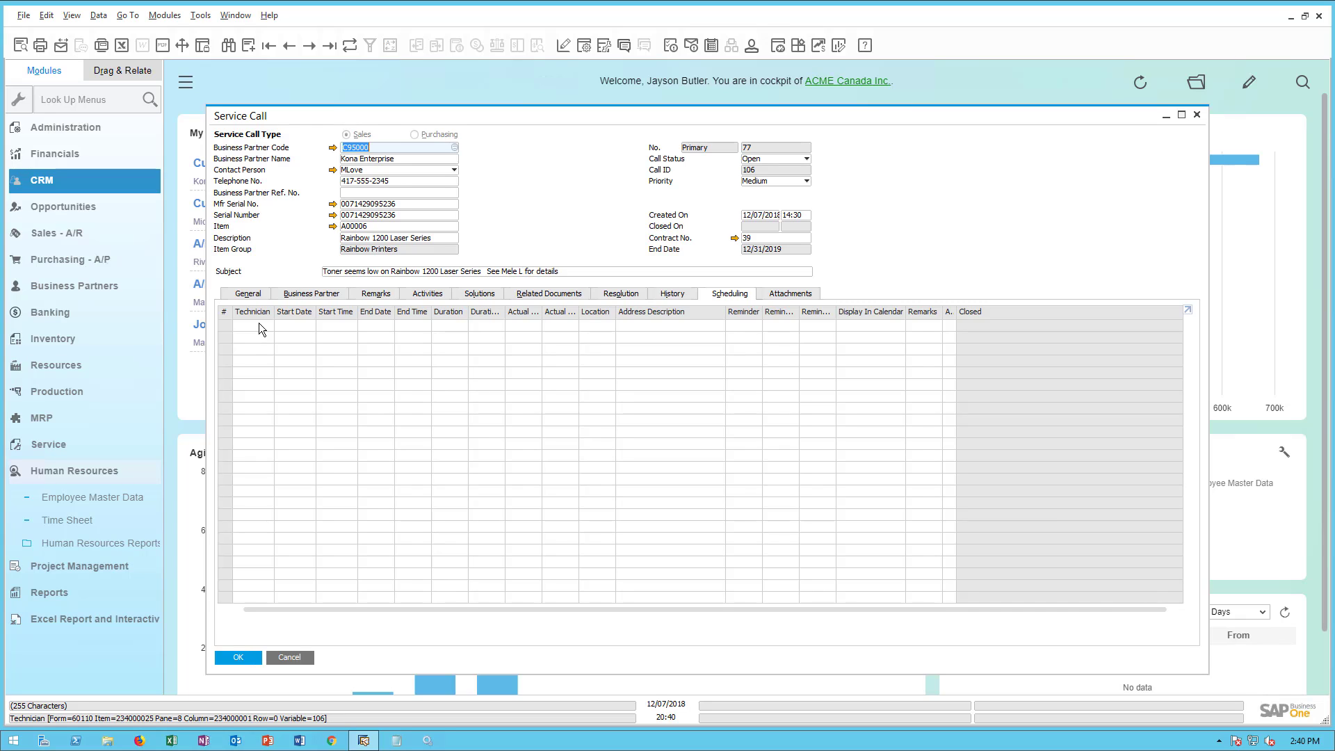
- Add a scheduling row and assign the fourth employee in the list as technician
left_click(98, 15)
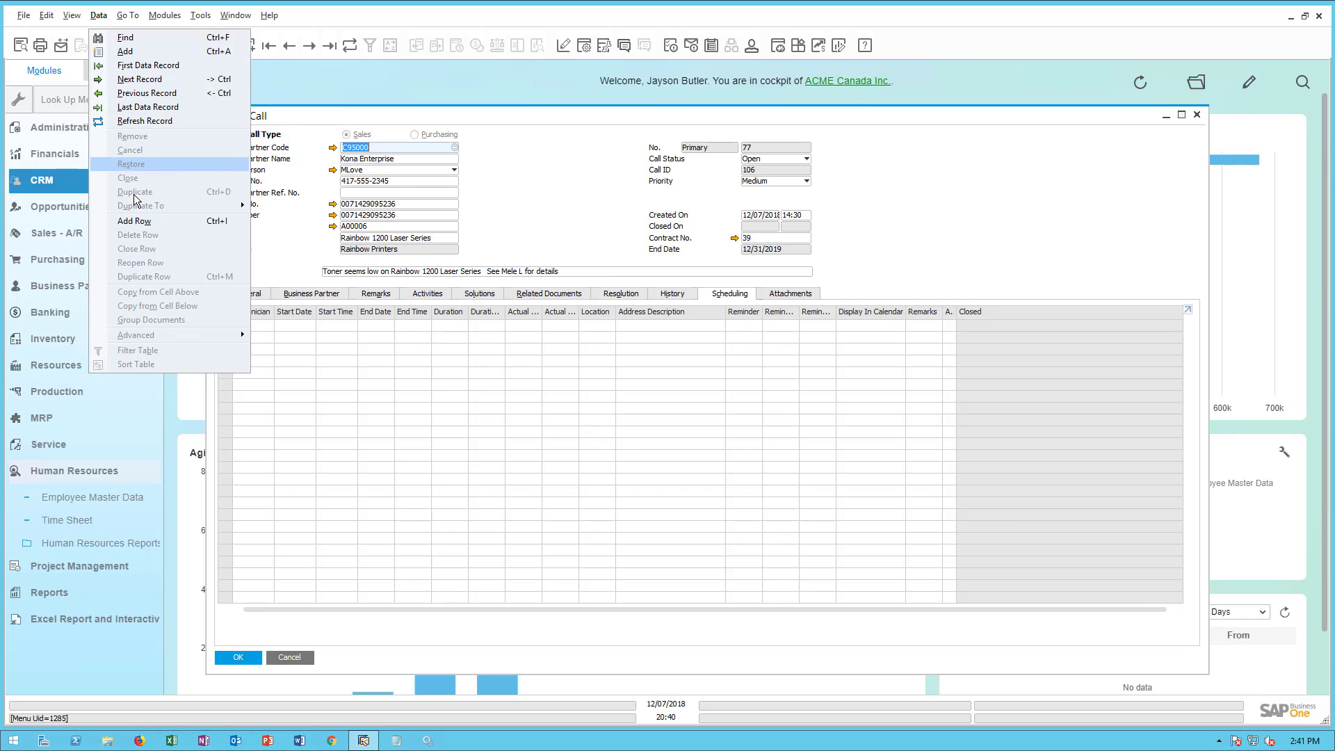
left_click(136, 220)
left_click(255, 324)
left_click(267, 325)
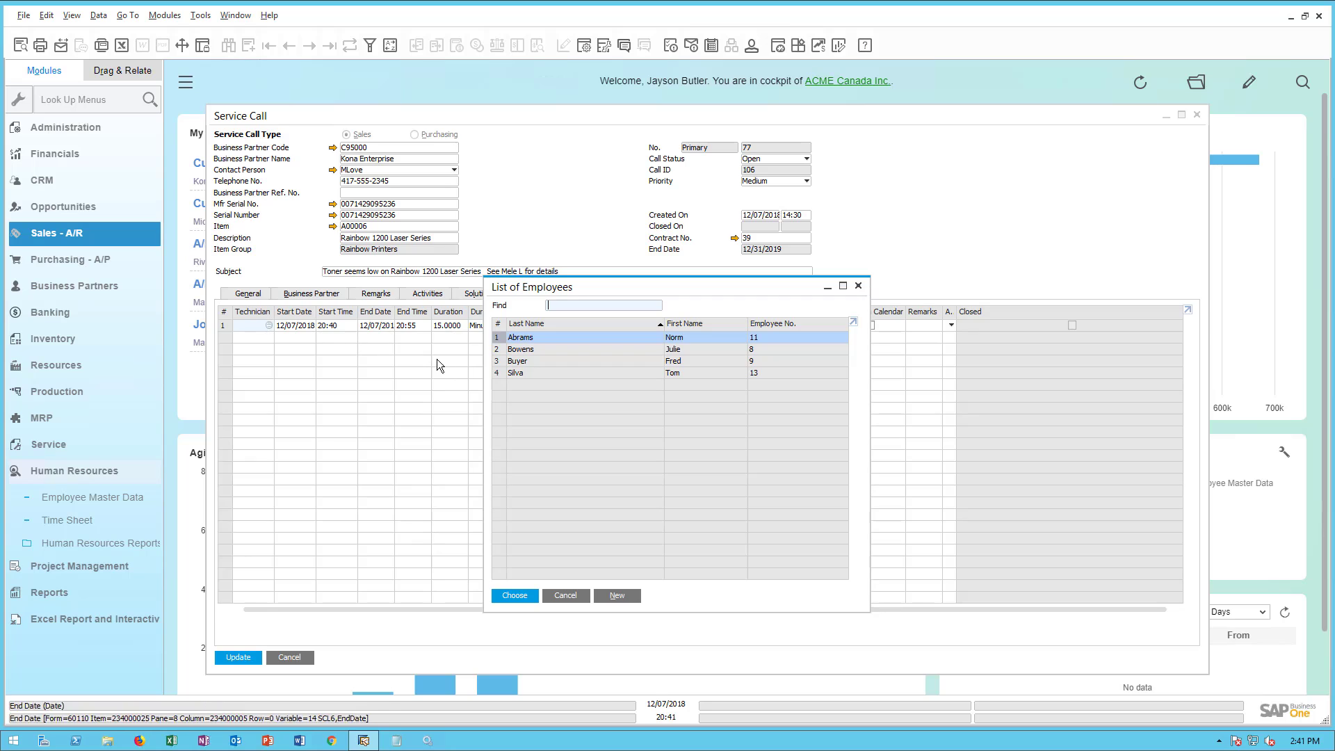
left_click(525, 374)
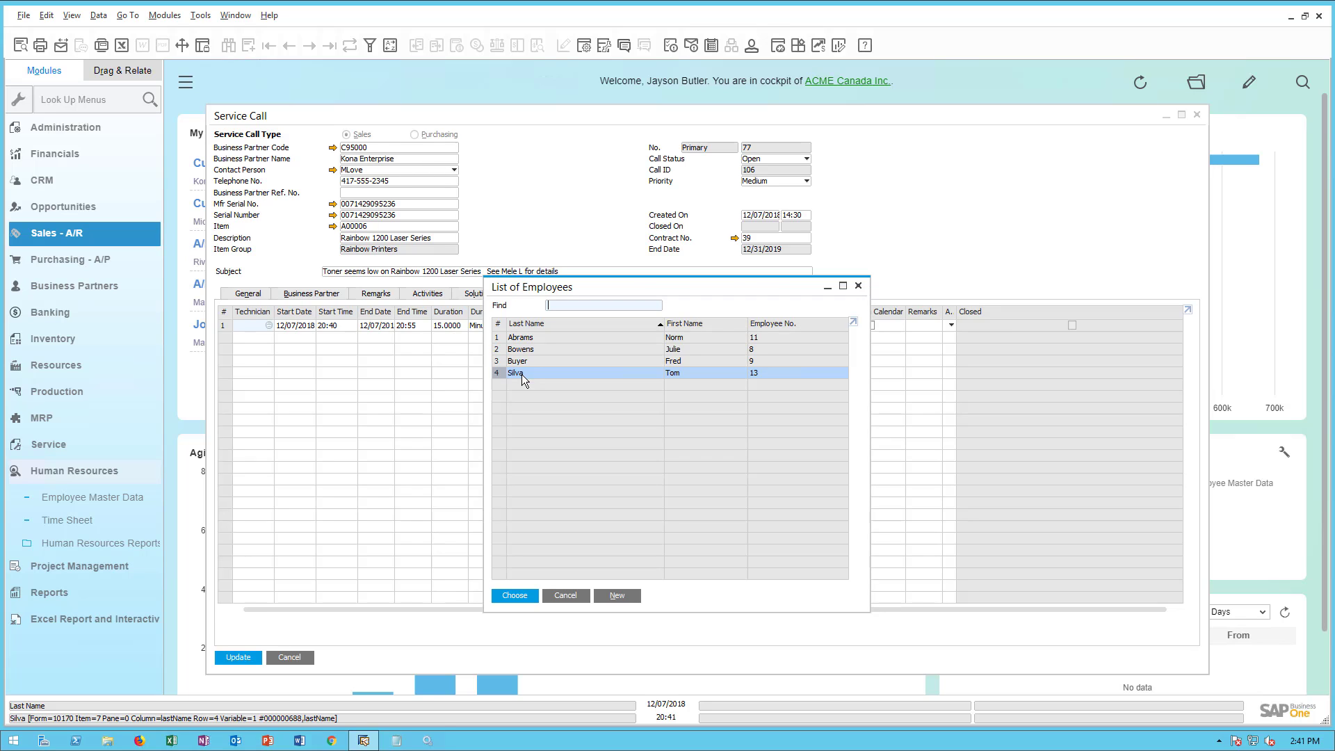
left_click(516, 595)
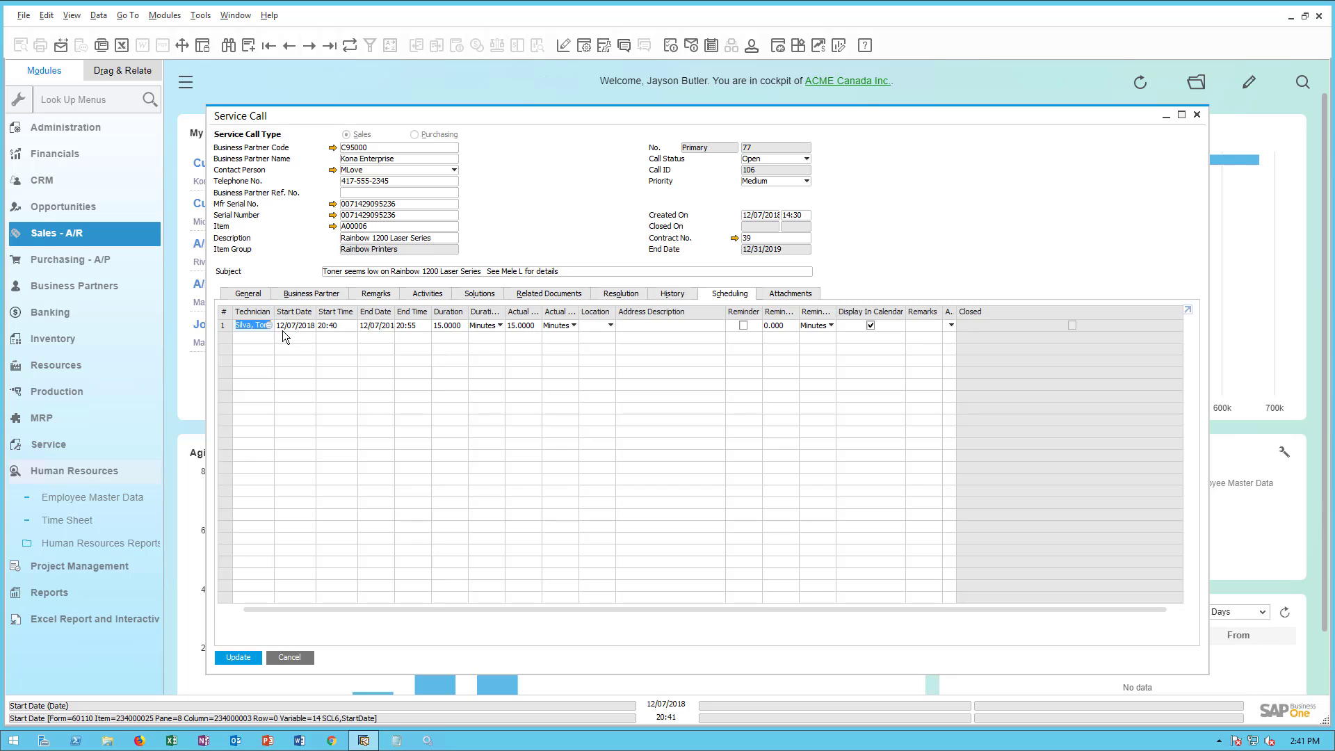
- Set the technician's visit on 12/07/2018 from 14:00 to 14:30
left_click(334, 329)
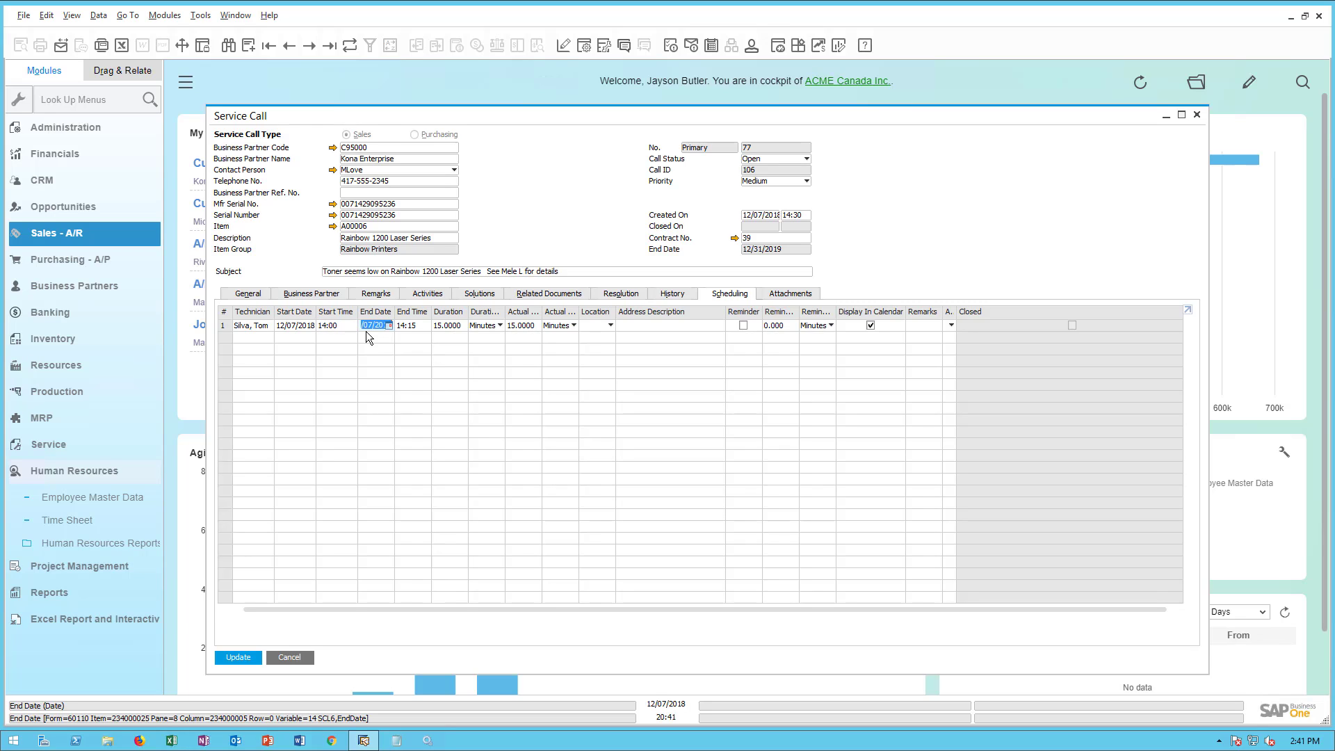
key("Tab")
type("14:30")
key("Tab")
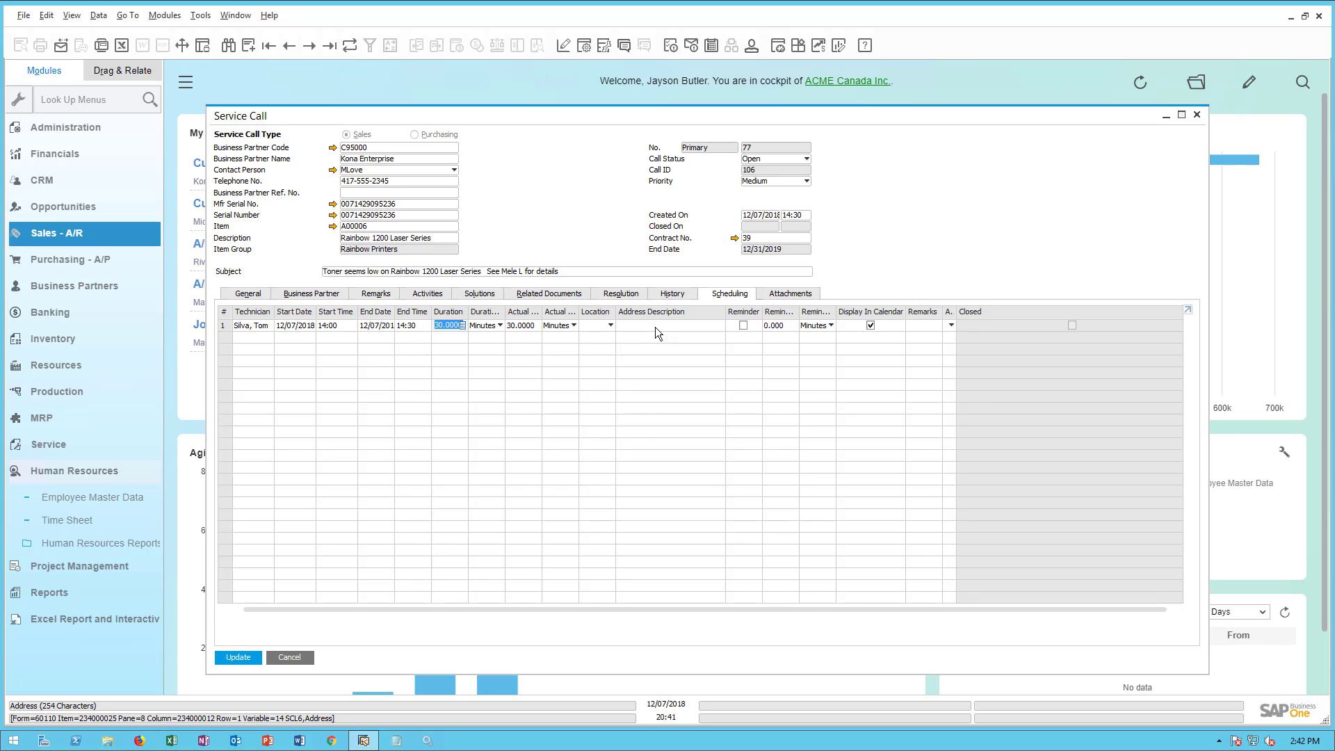
left_click(712, 327)
- Set the visit's address to the partner's first listed address and update call 77
left_click(720, 325)
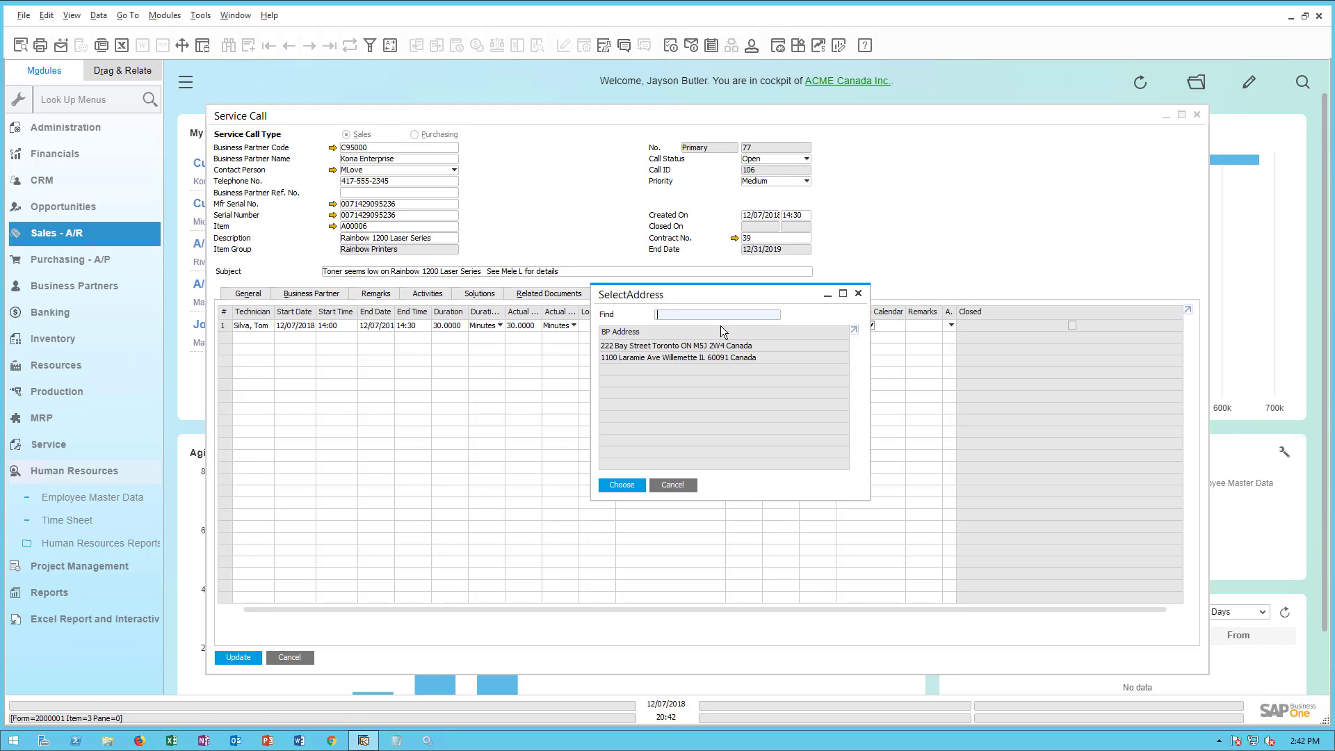
double_click(621, 349)
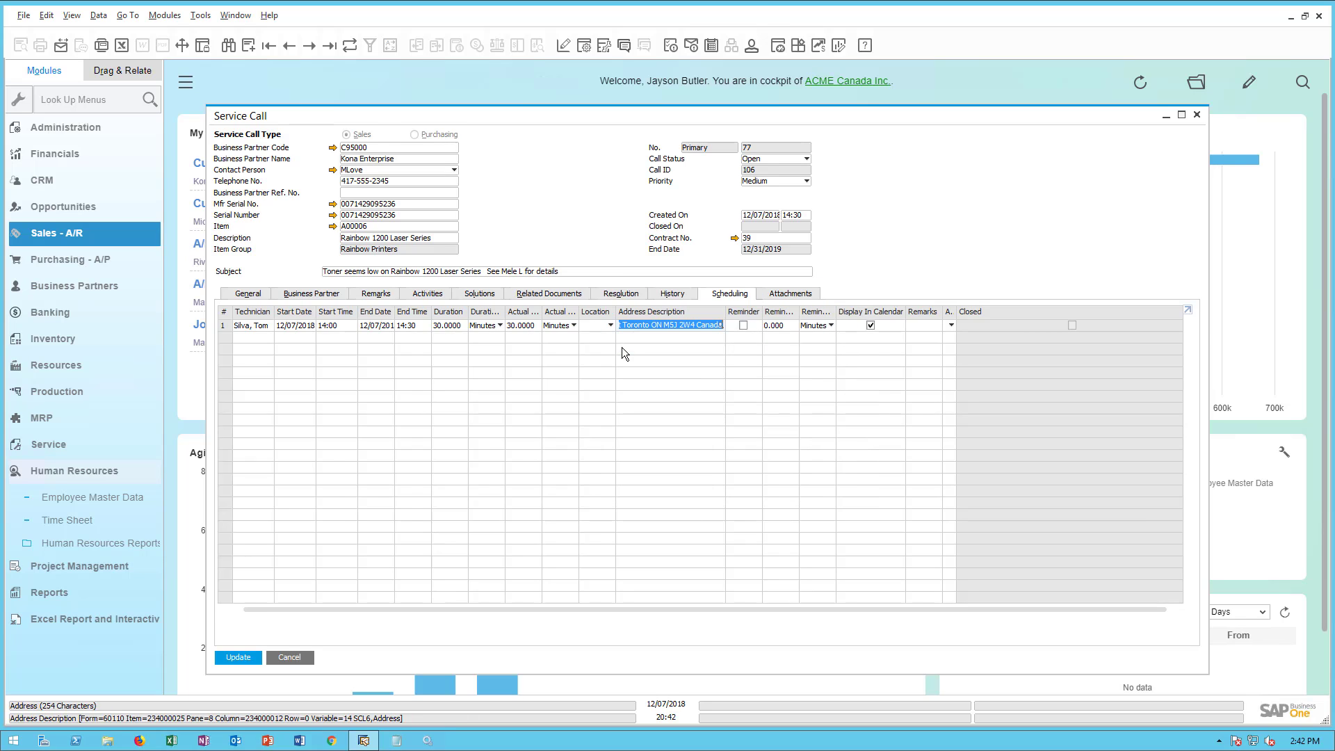
left_click(235, 657)
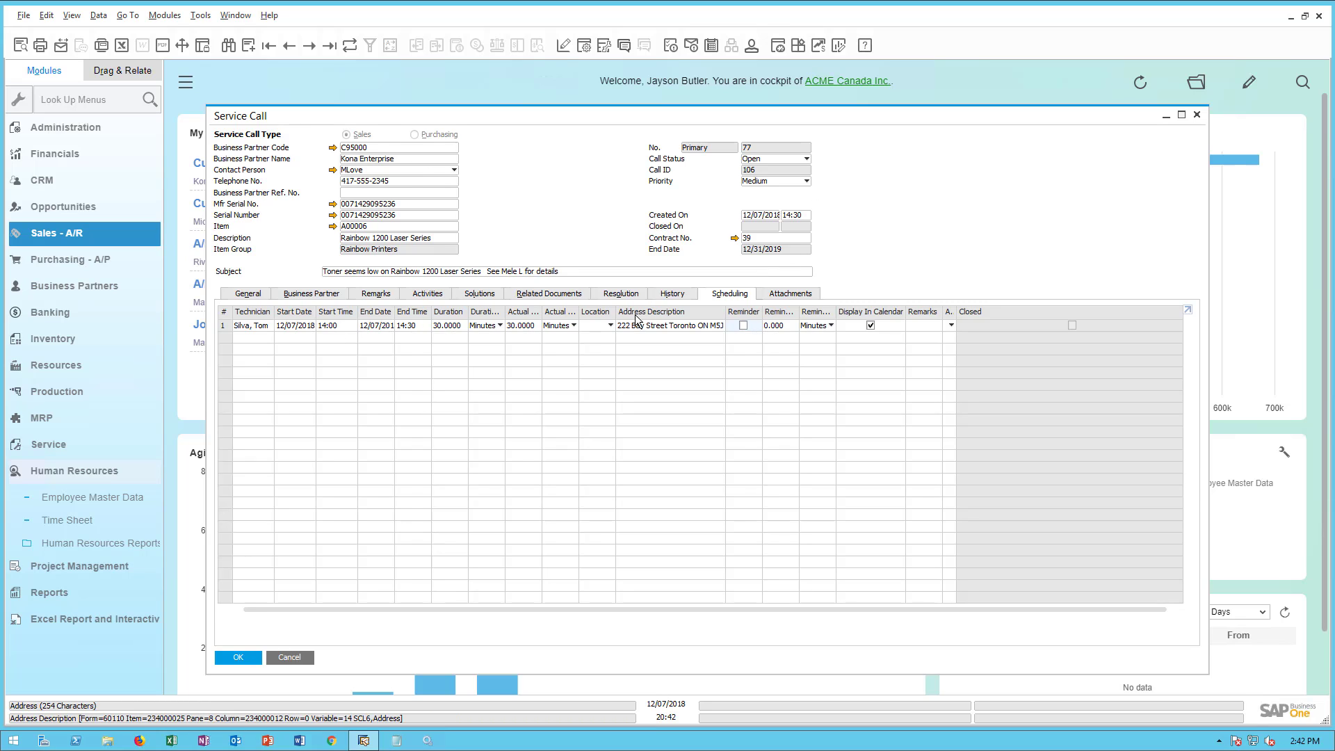
left_click(98, 15)
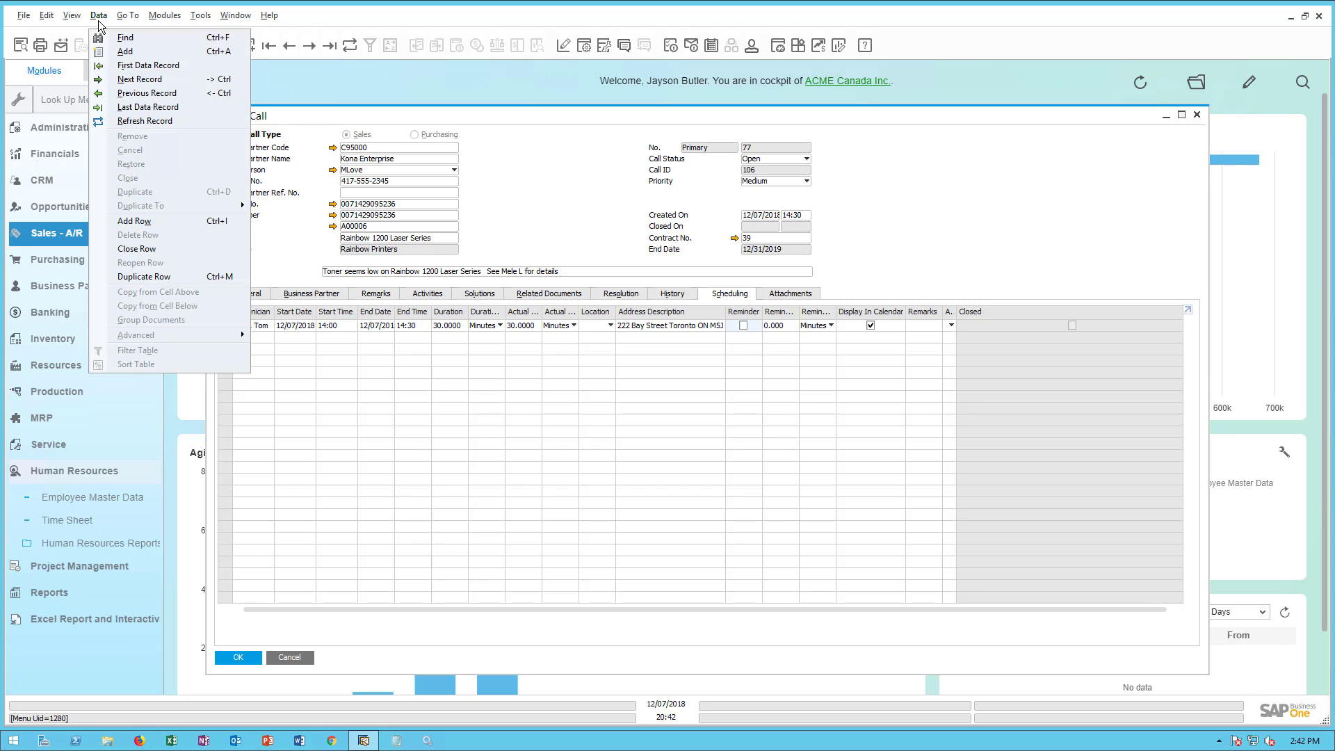
- Add a second scheduling row with the first employee as technician
left_click(131, 221)
left_click(268, 340)
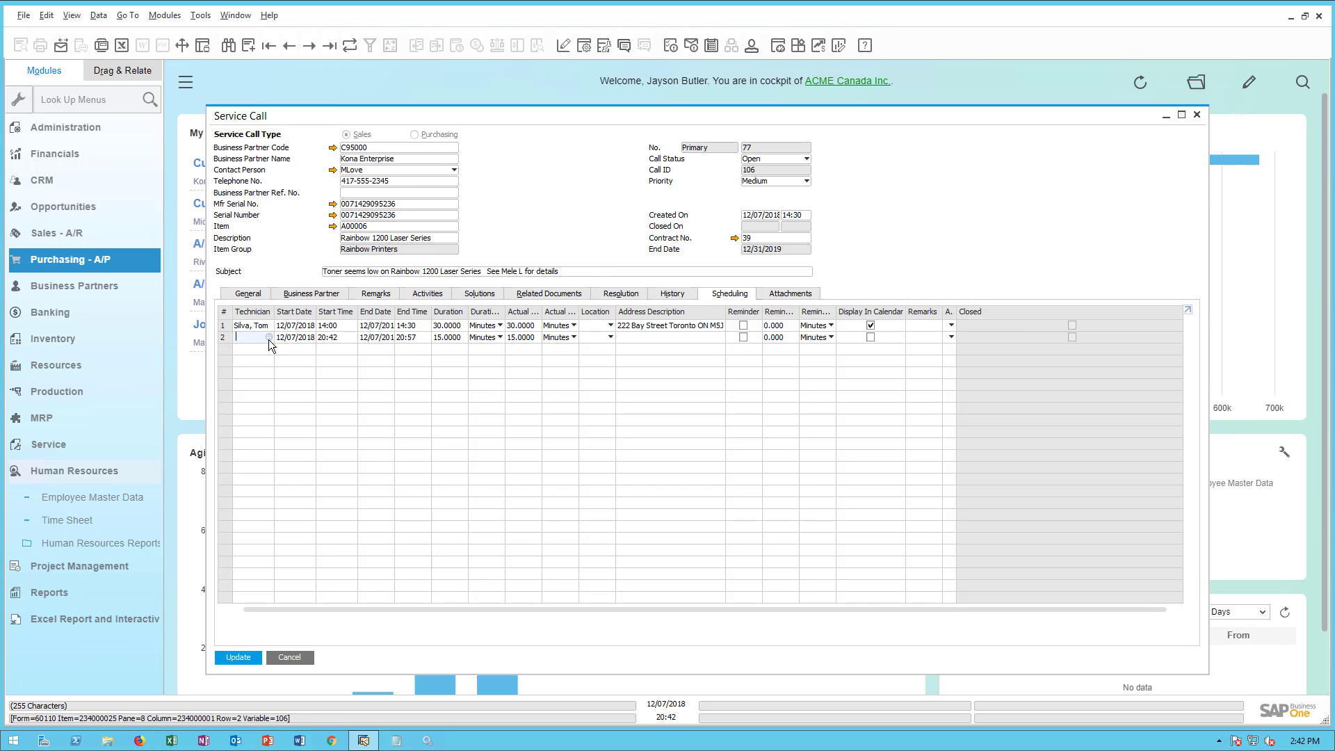
left_click(268, 338)
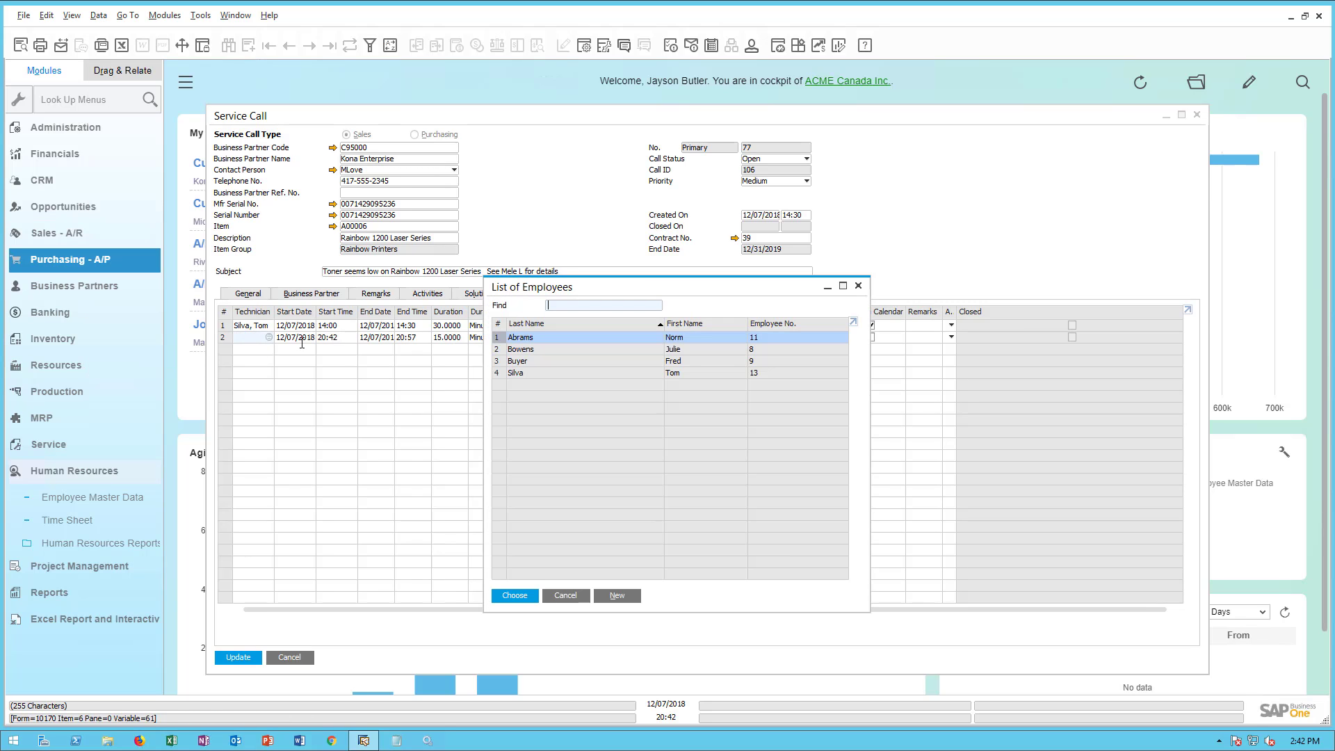
double_click(527, 337)
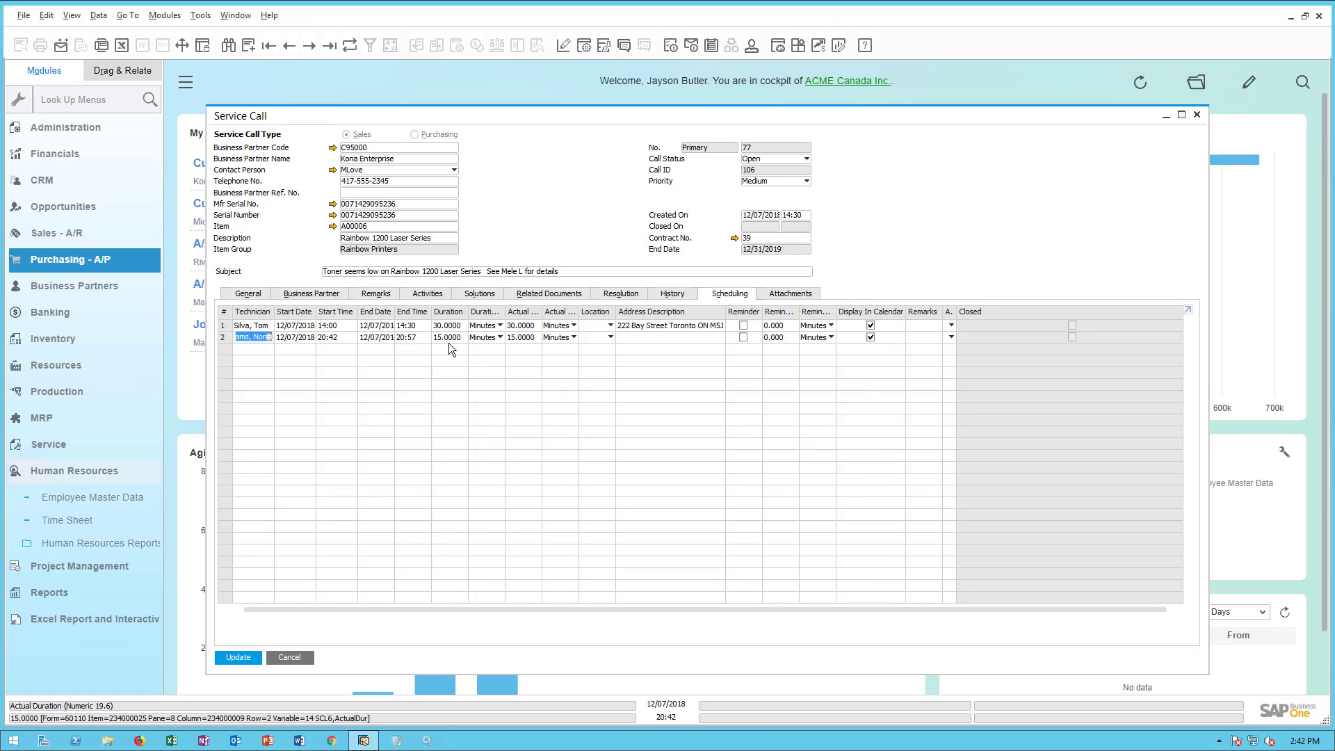
- Book row 2 for 14:00–14:30 at 222 Bay Street Toronto, then save and close
left_click(325, 338)
type("14:00")
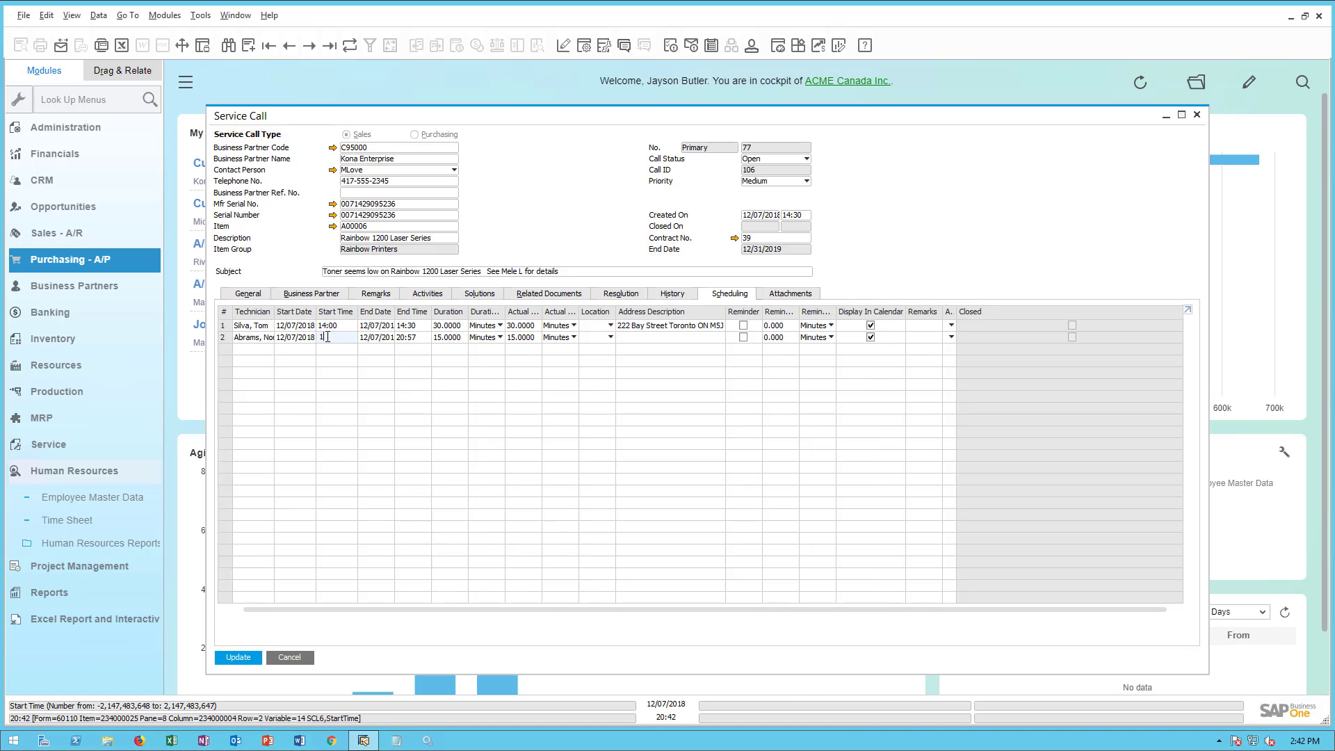
key("Tab")
key("Tab")
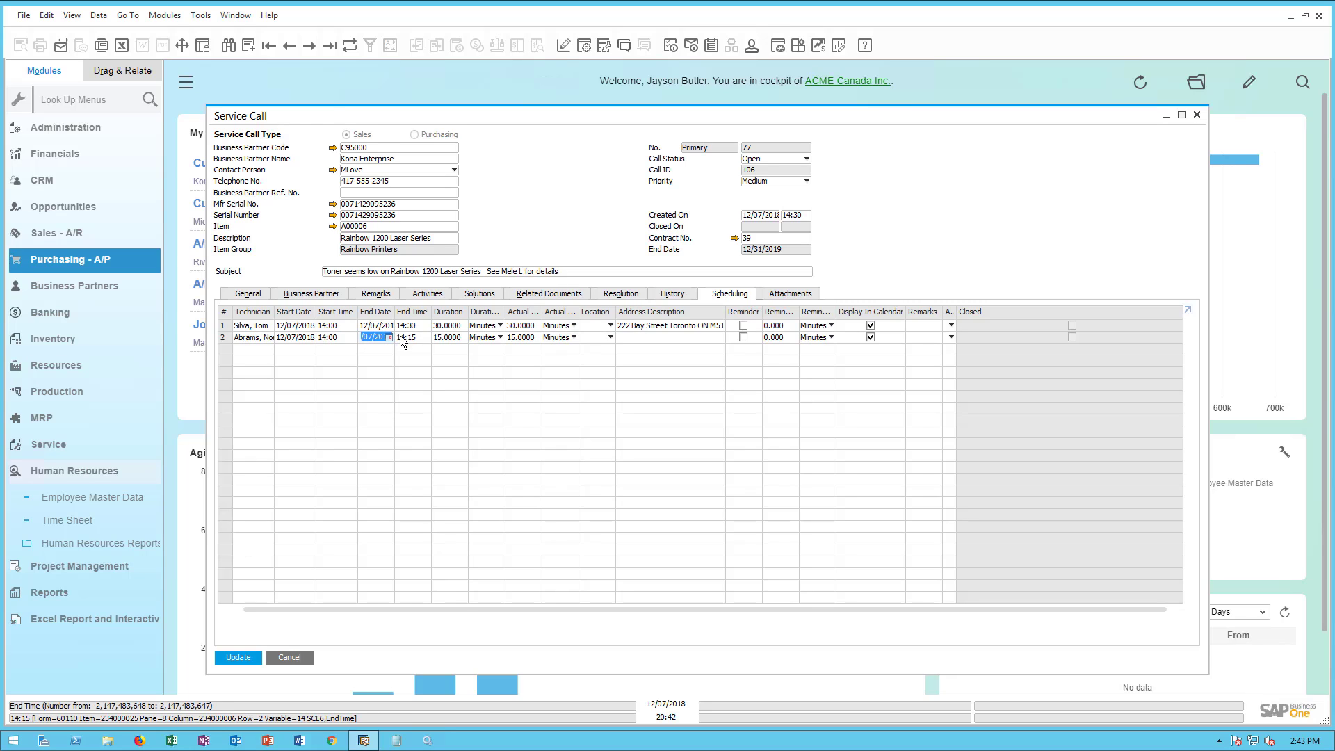
type("14:30")
key("Tab")
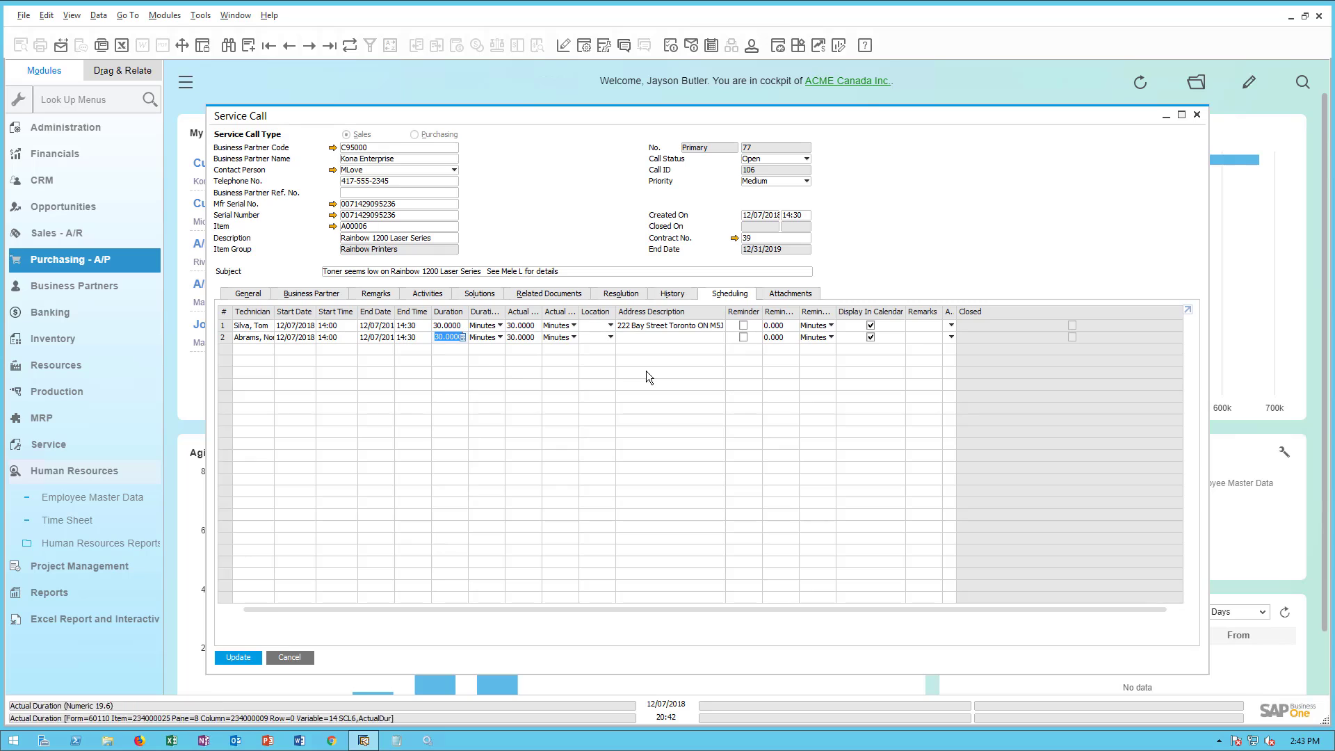
left_click(710, 336)
left_click(720, 336)
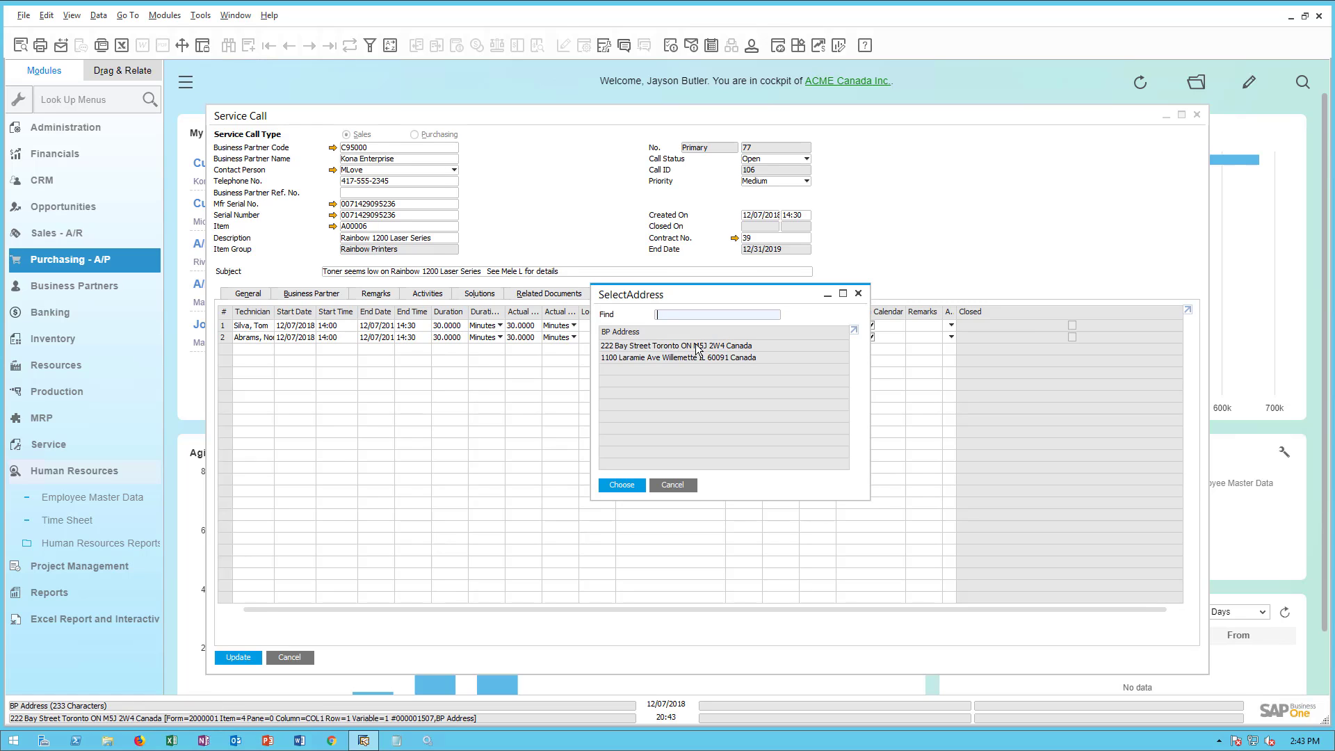
double_click(689, 345)
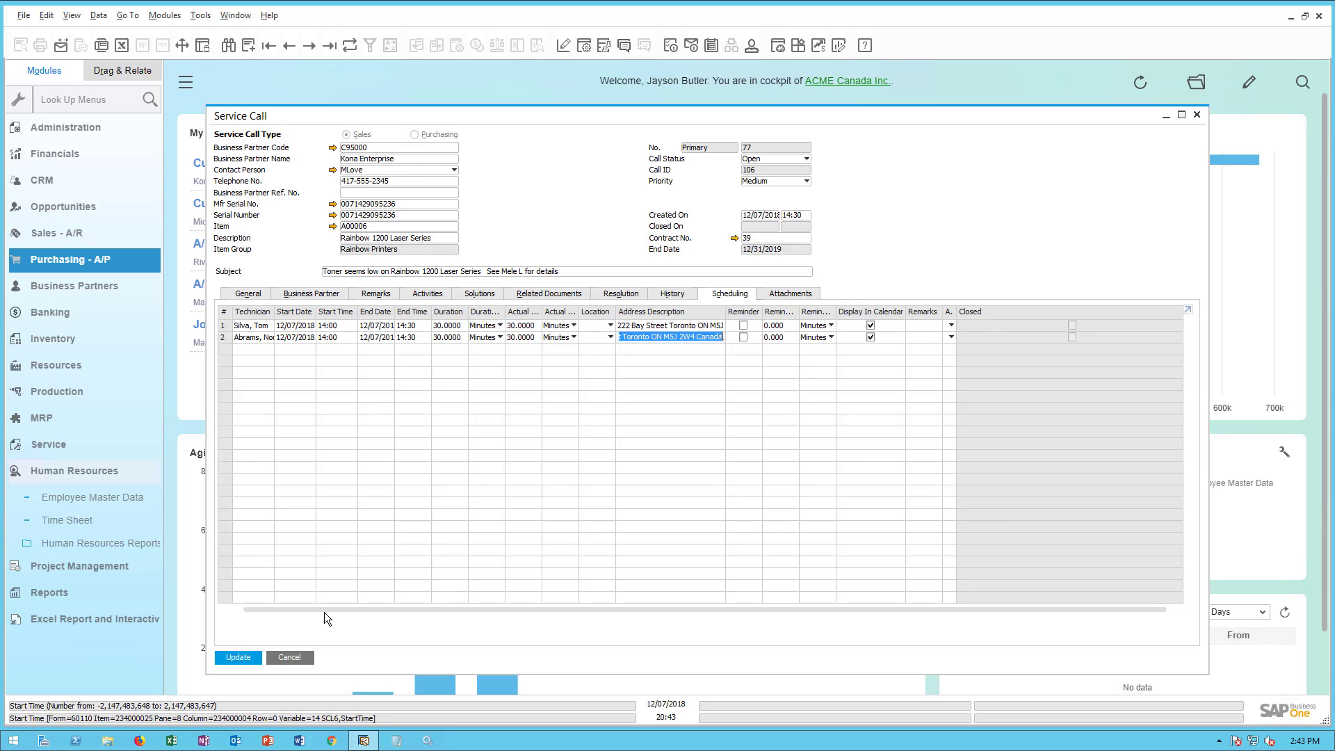
left_click(238, 657)
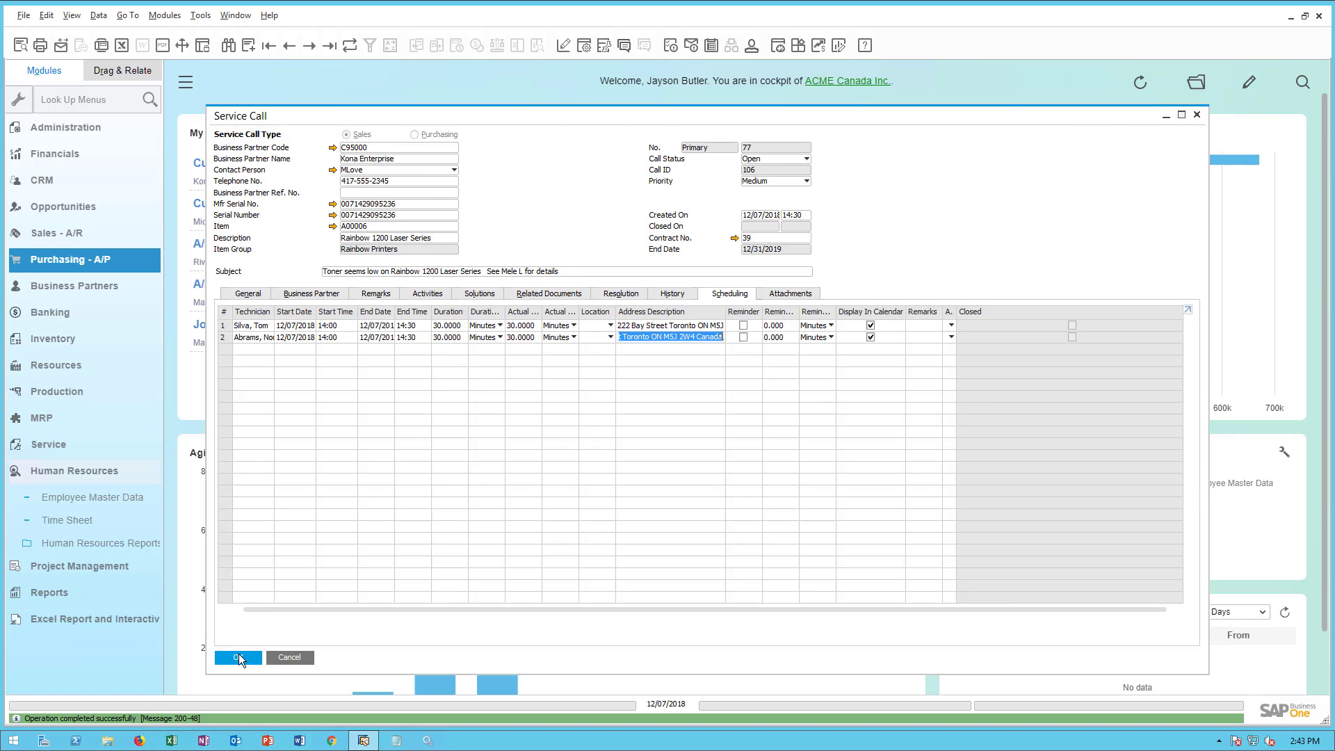
left_click(238, 657)
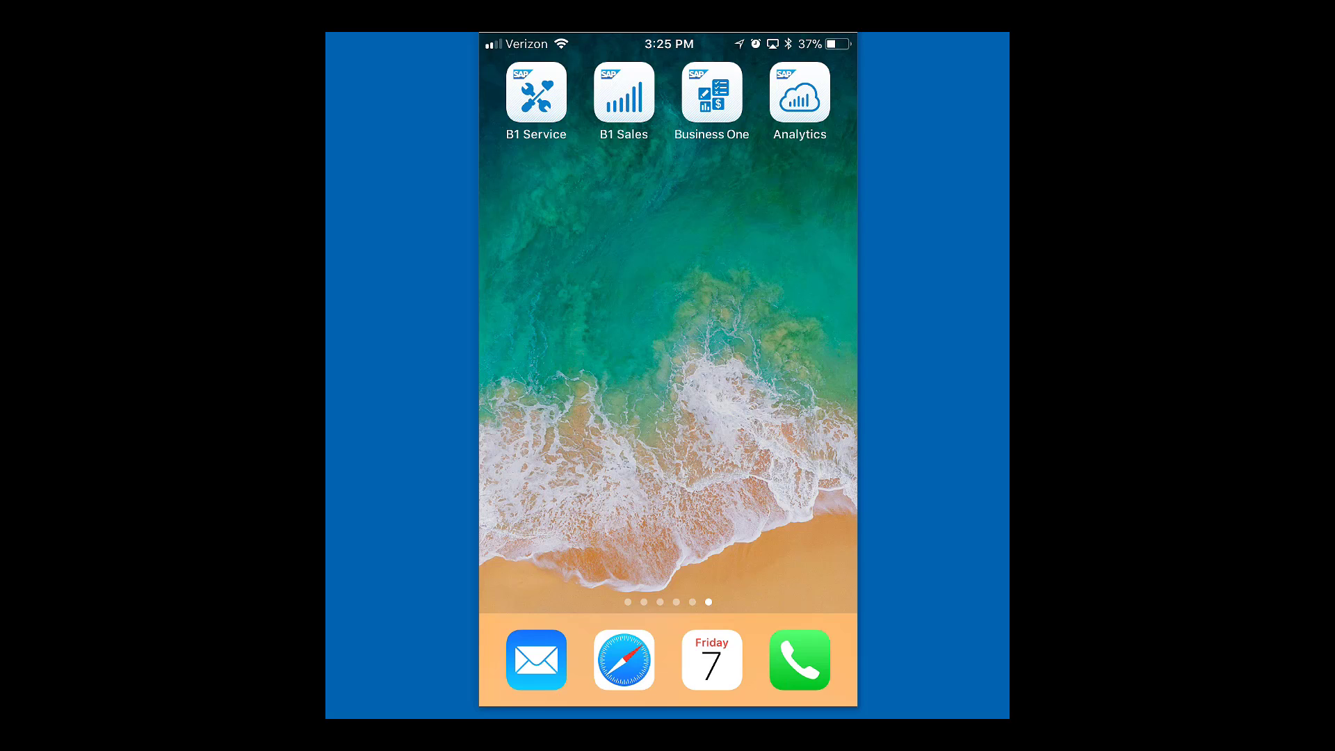
- Launch the B1 Service app and log in with the account password
left_click(536, 92)
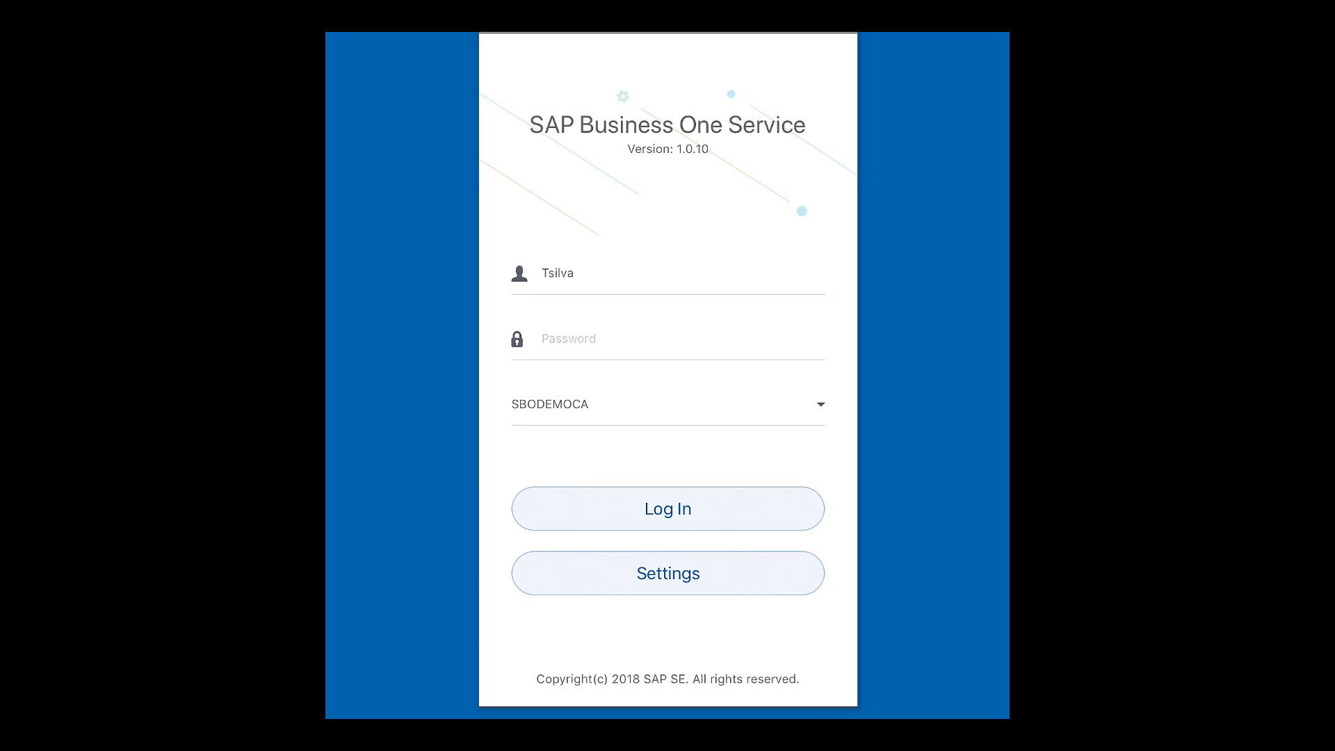
left_click(569, 338)
left_click(527, 679)
type("1")
left_click(668, 509)
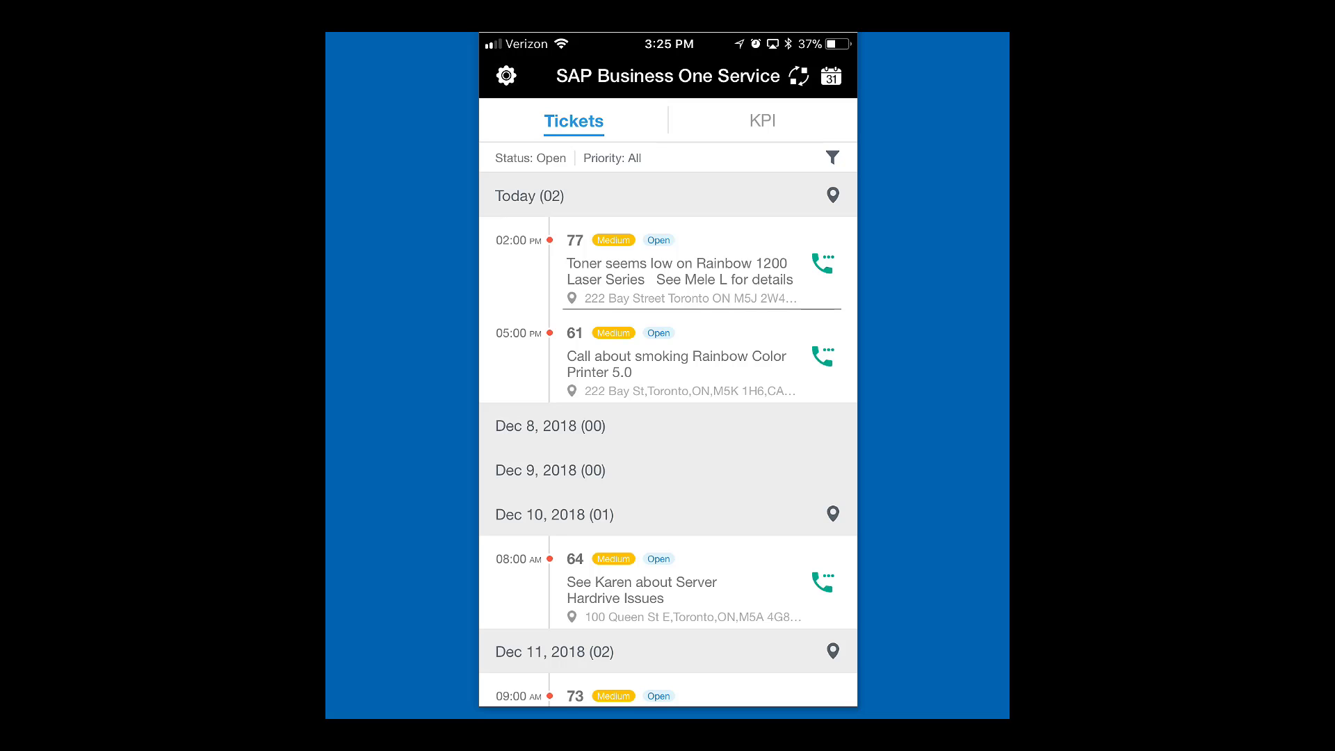
- Open ticket 77 and look through its details
left_click(678, 272)
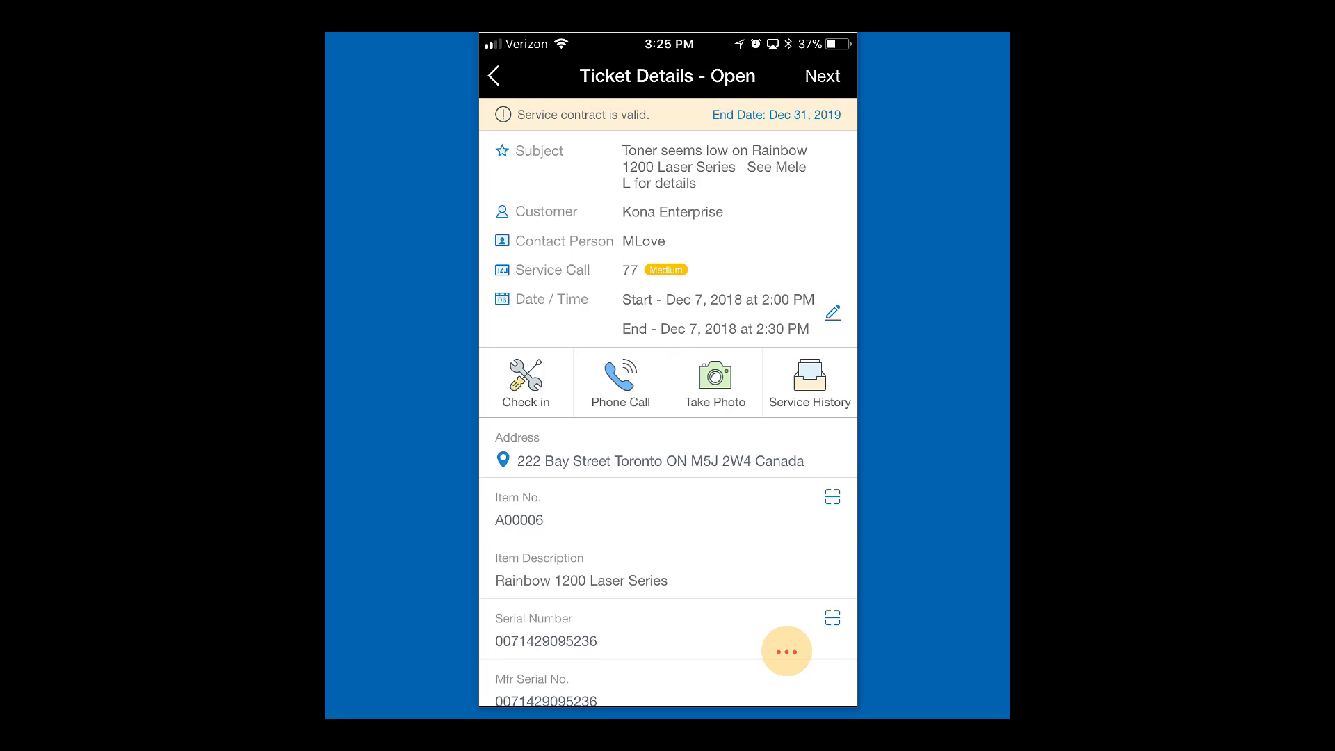
scroll(668, 417, "down", 3)
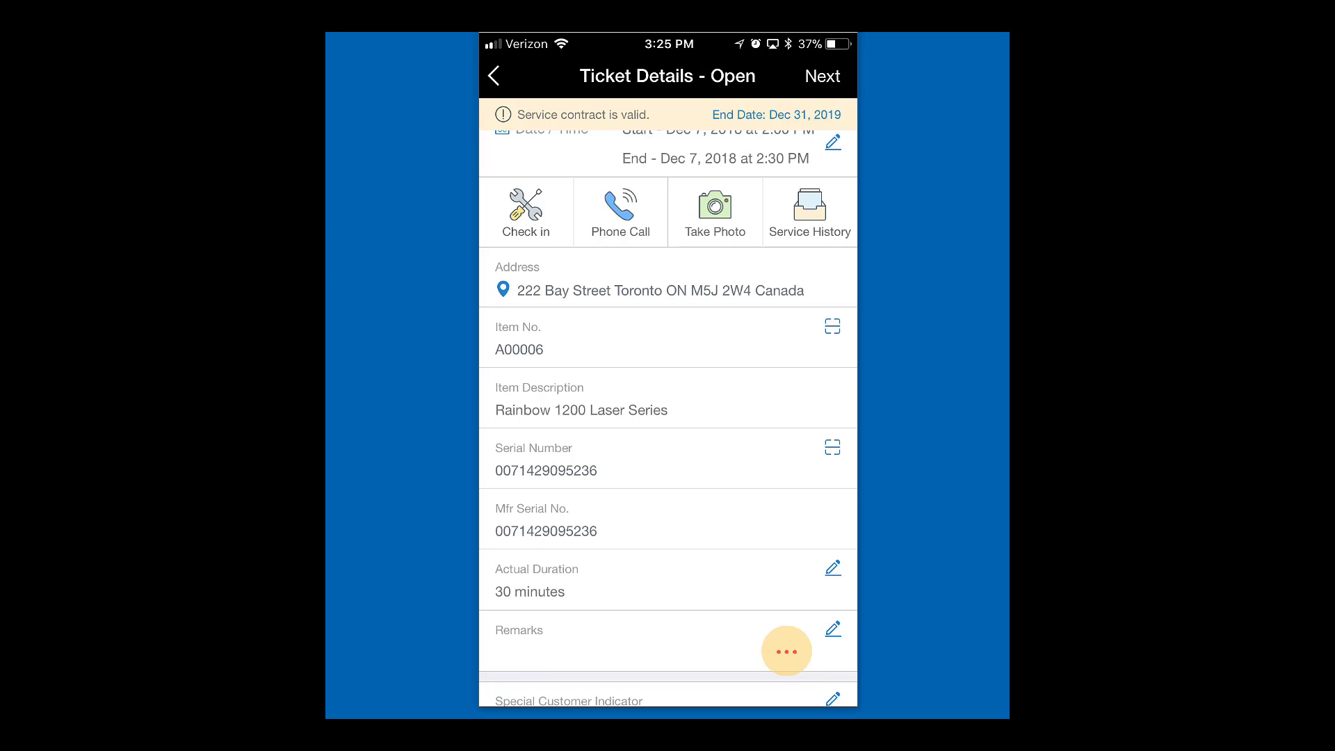
scroll(668, 417, "up", 3)
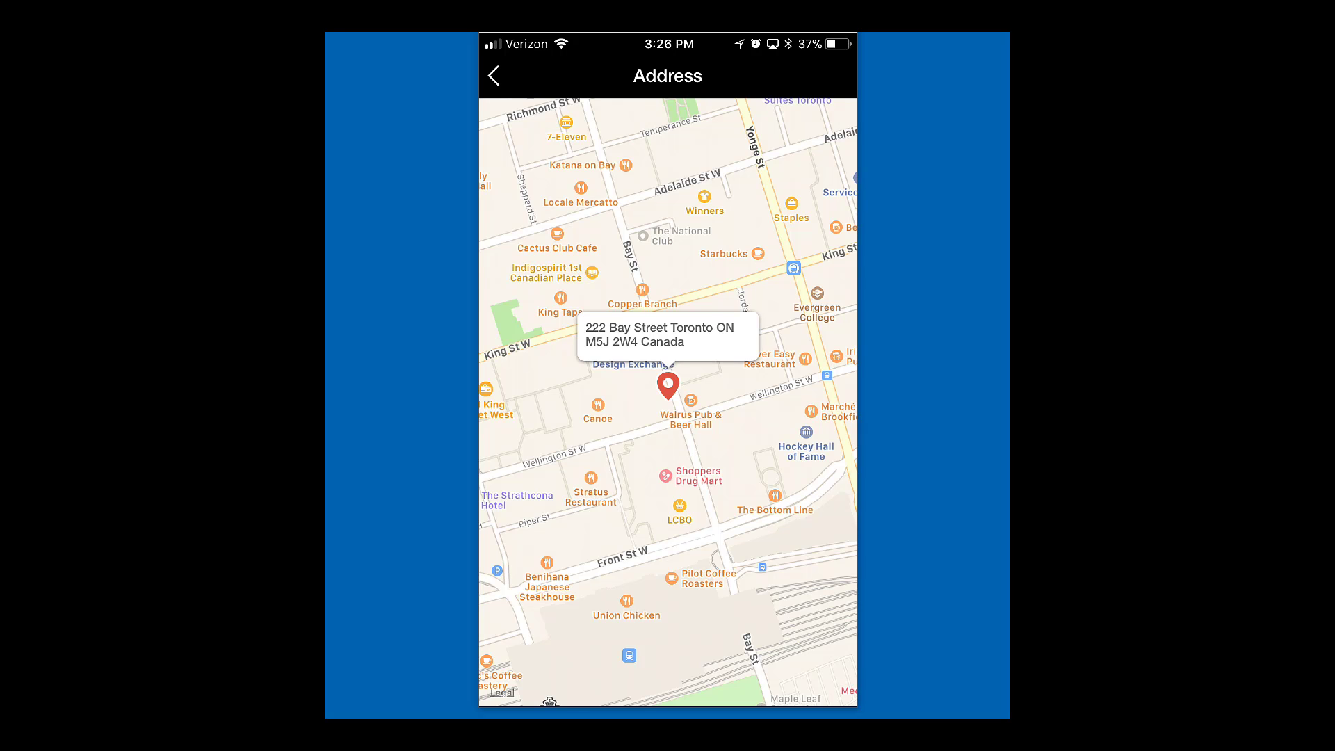
- Go back from the Bay Street map to ticket 77's details
left_click(493, 76)
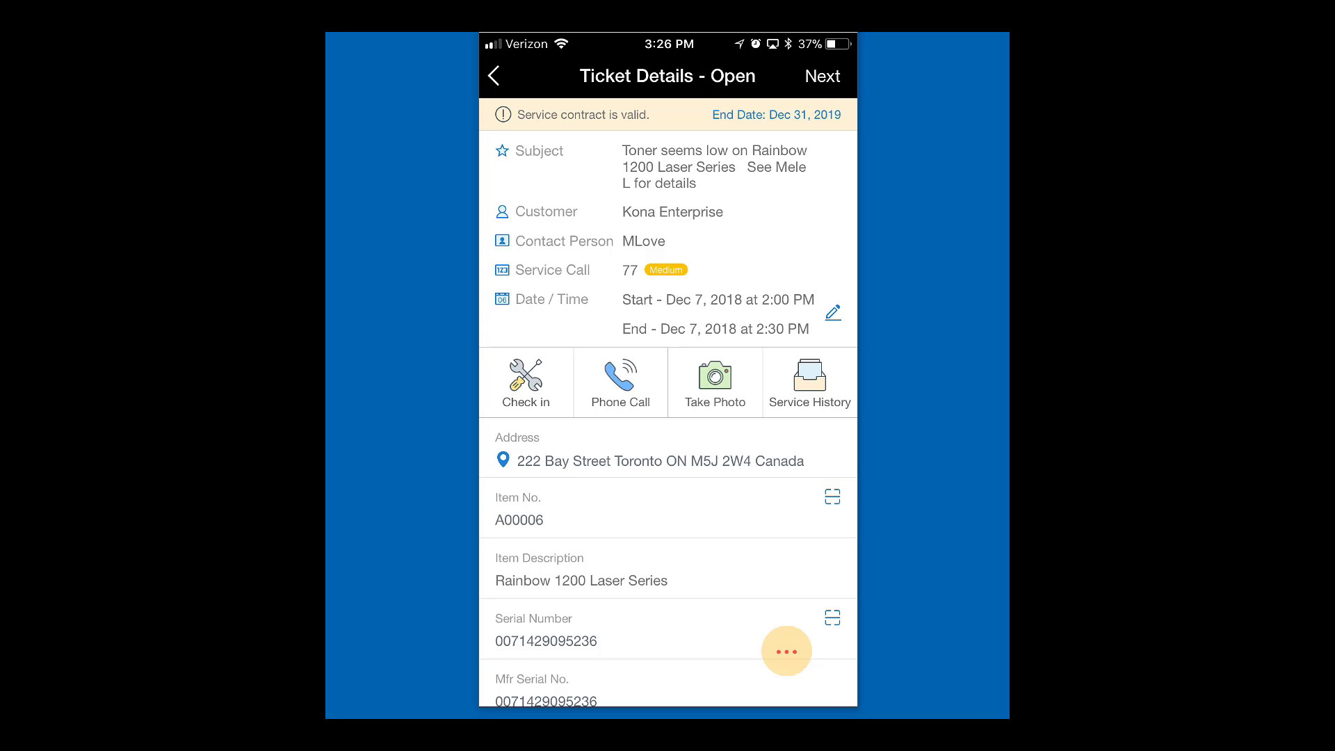
left_click(786, 652)
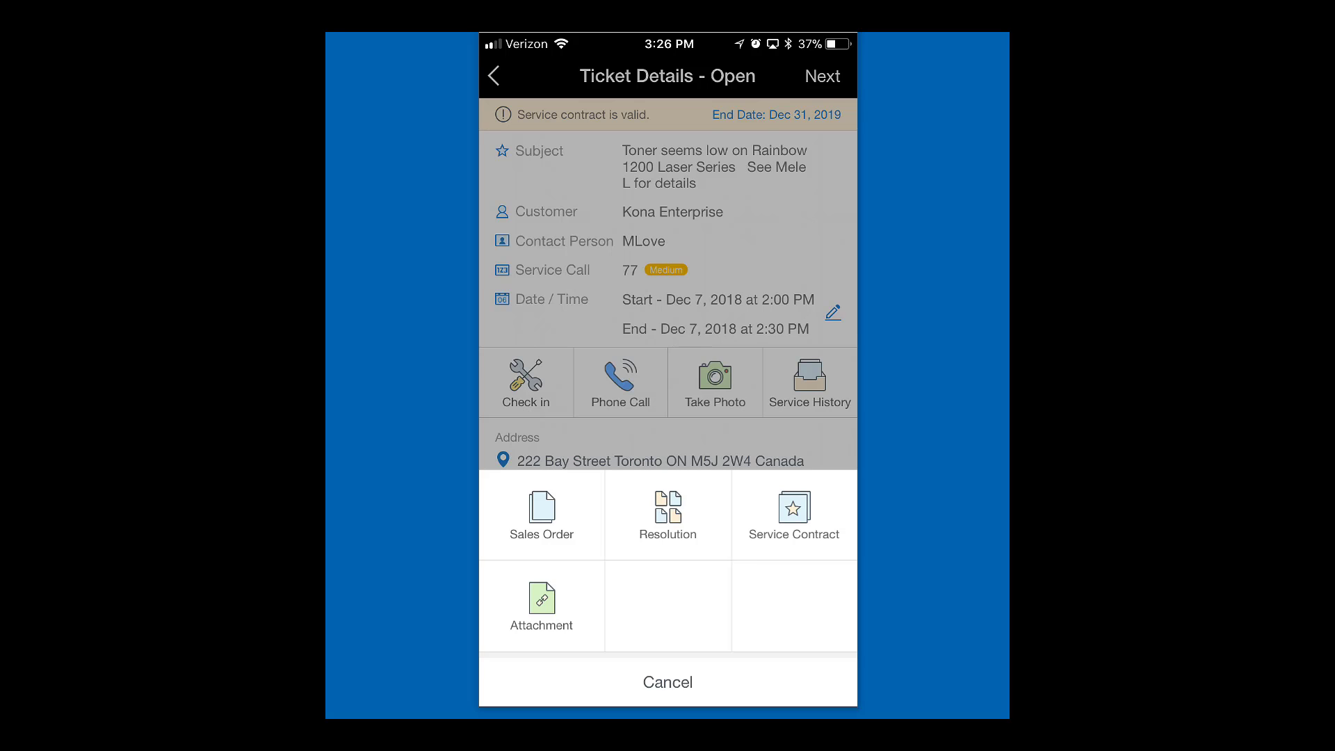
left_click(541, 604)
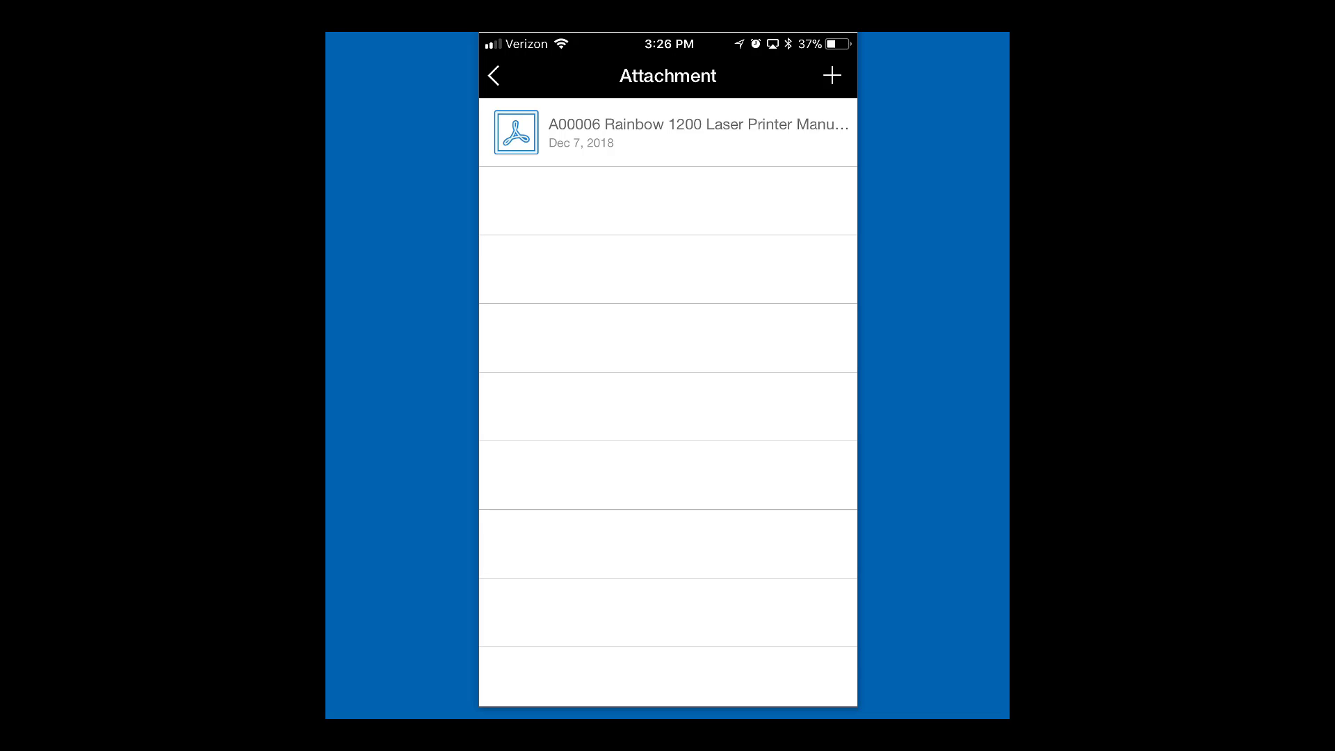
left_click(695, 132)
left_click(736, 410)
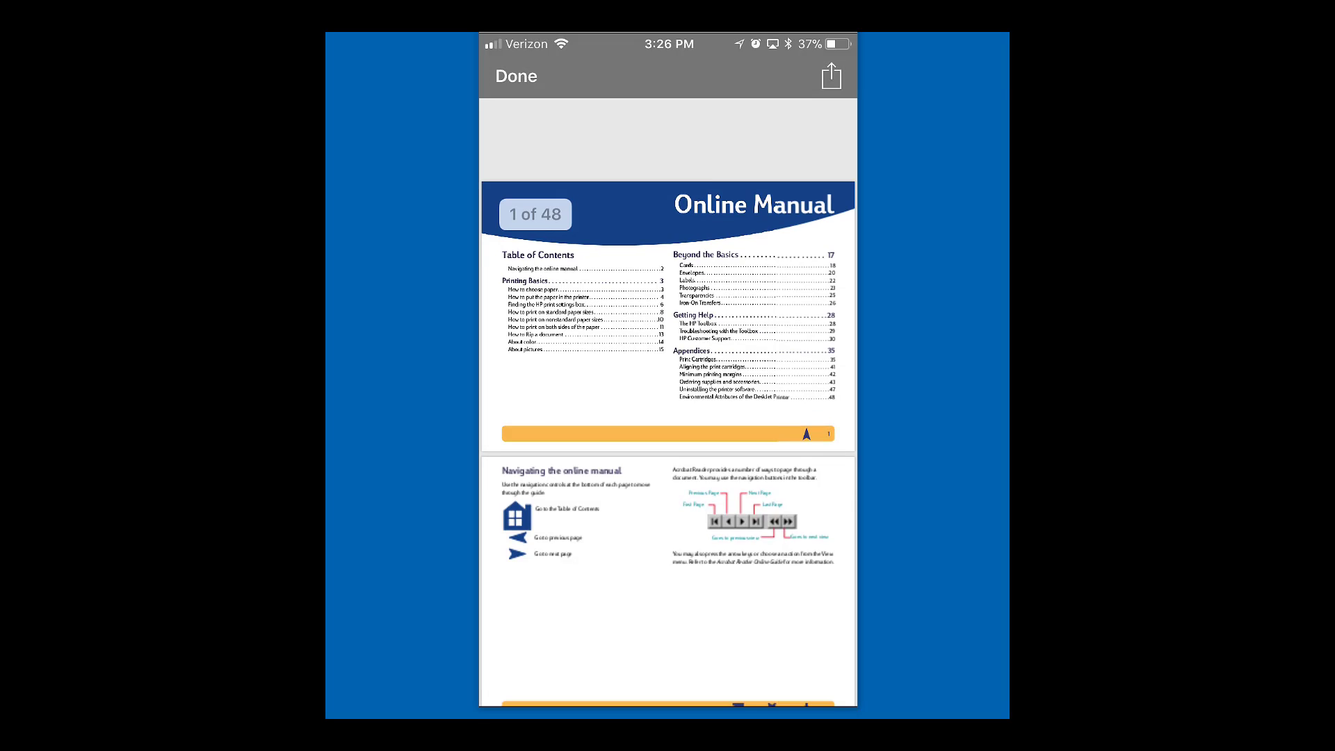
scroll(668, 402, "down", 15)
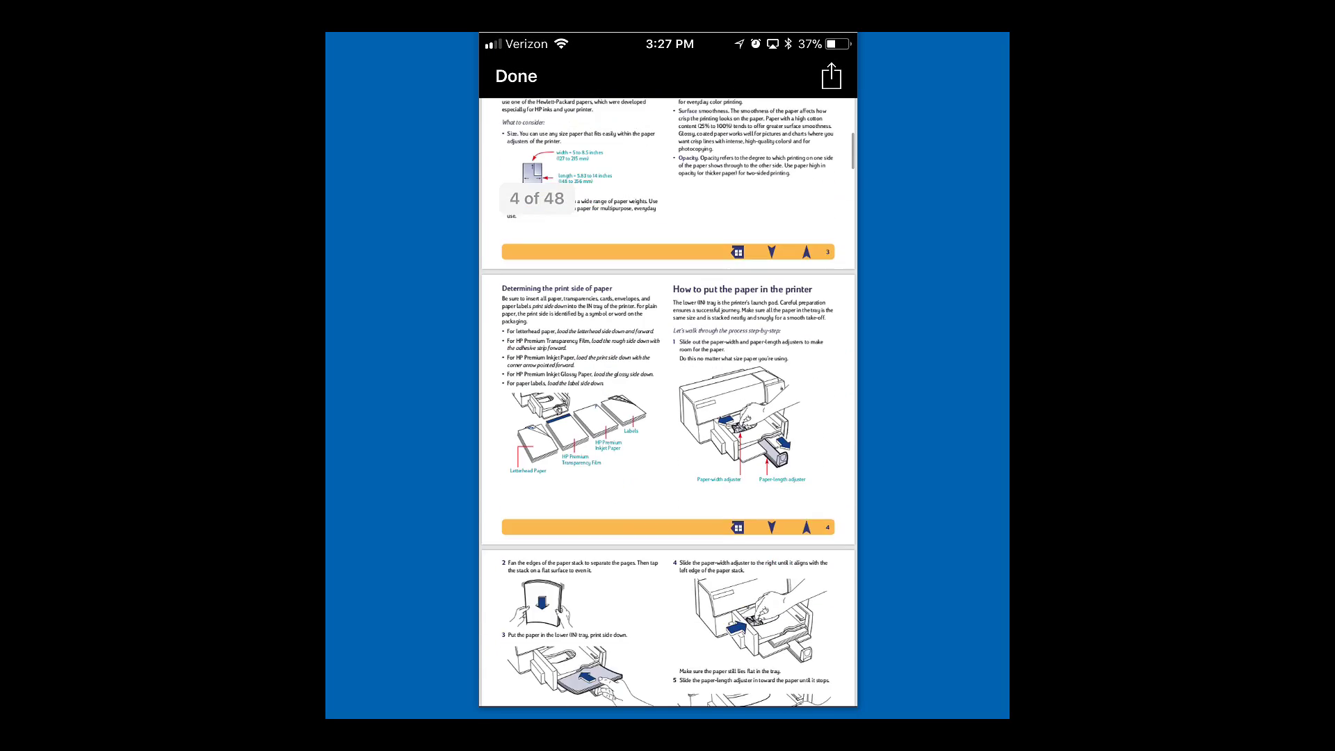
scroll(668, 402, "down", 15)
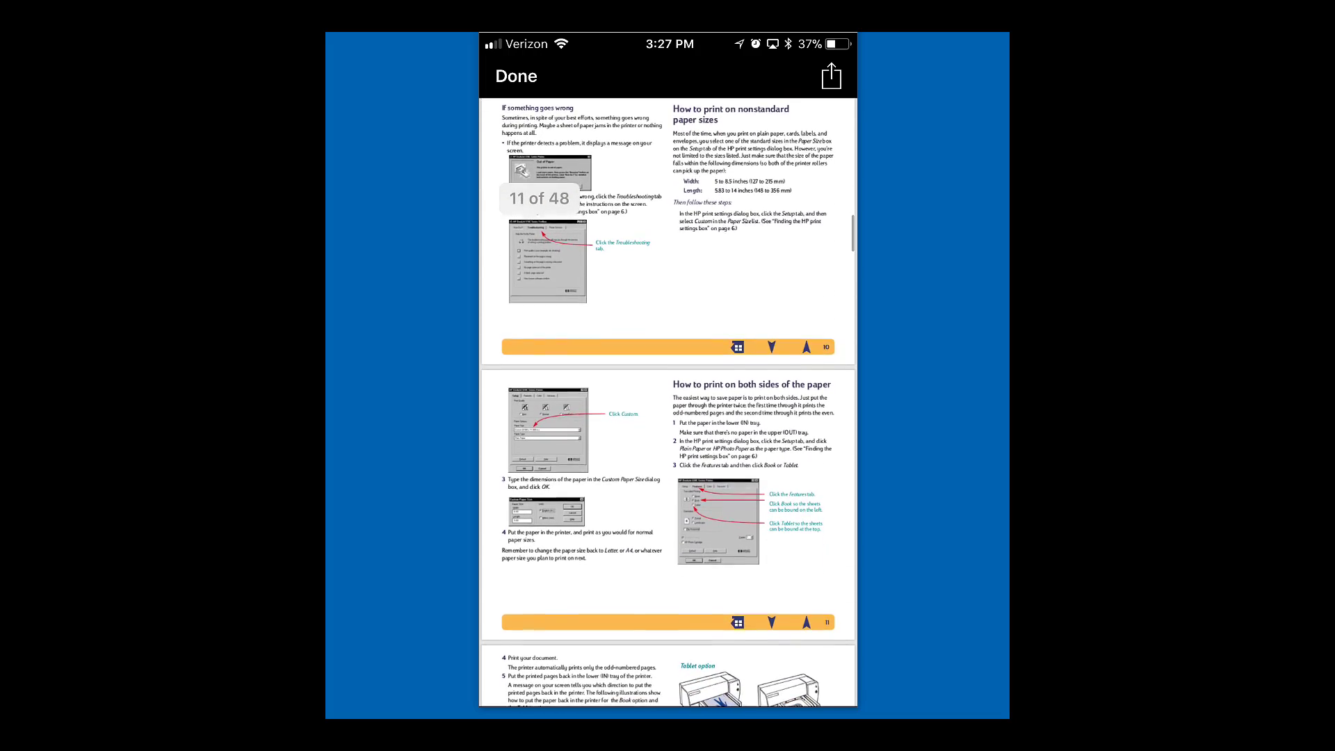
scroll(667, 403, "down", 10)
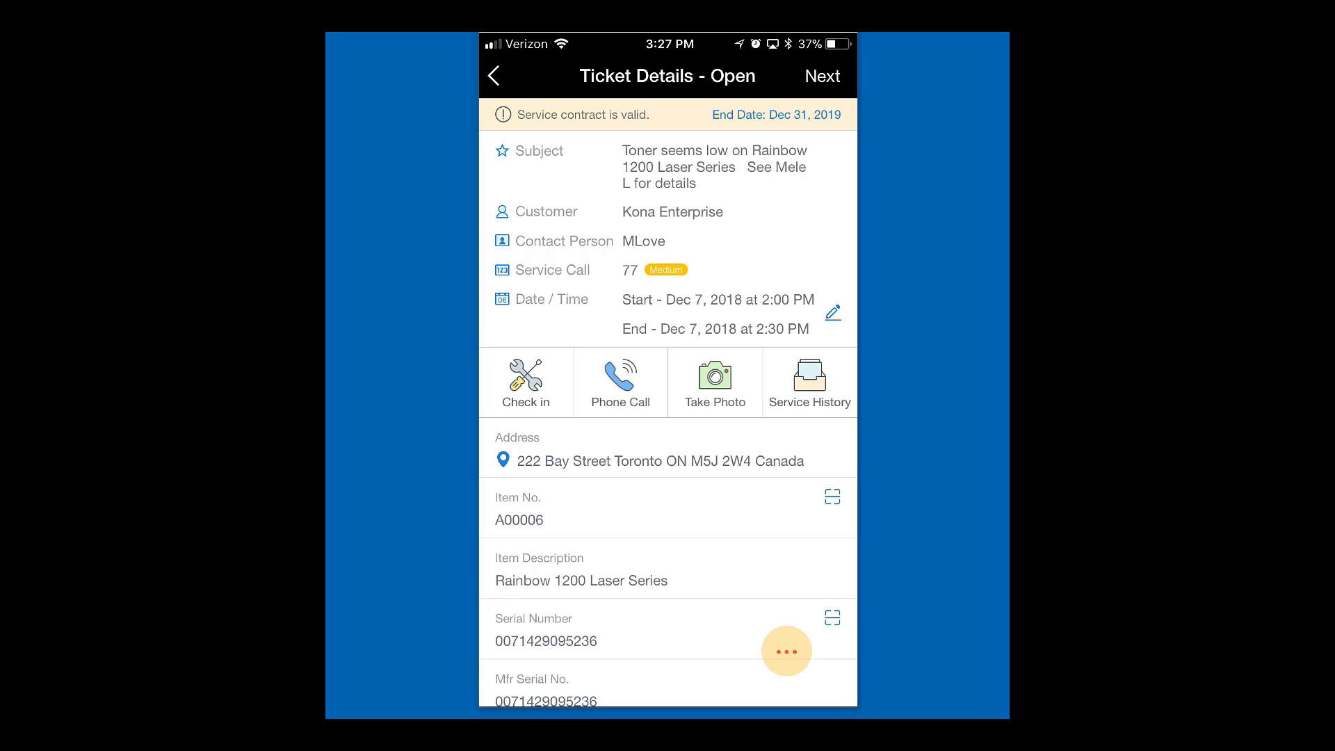
left_click(714, 382)
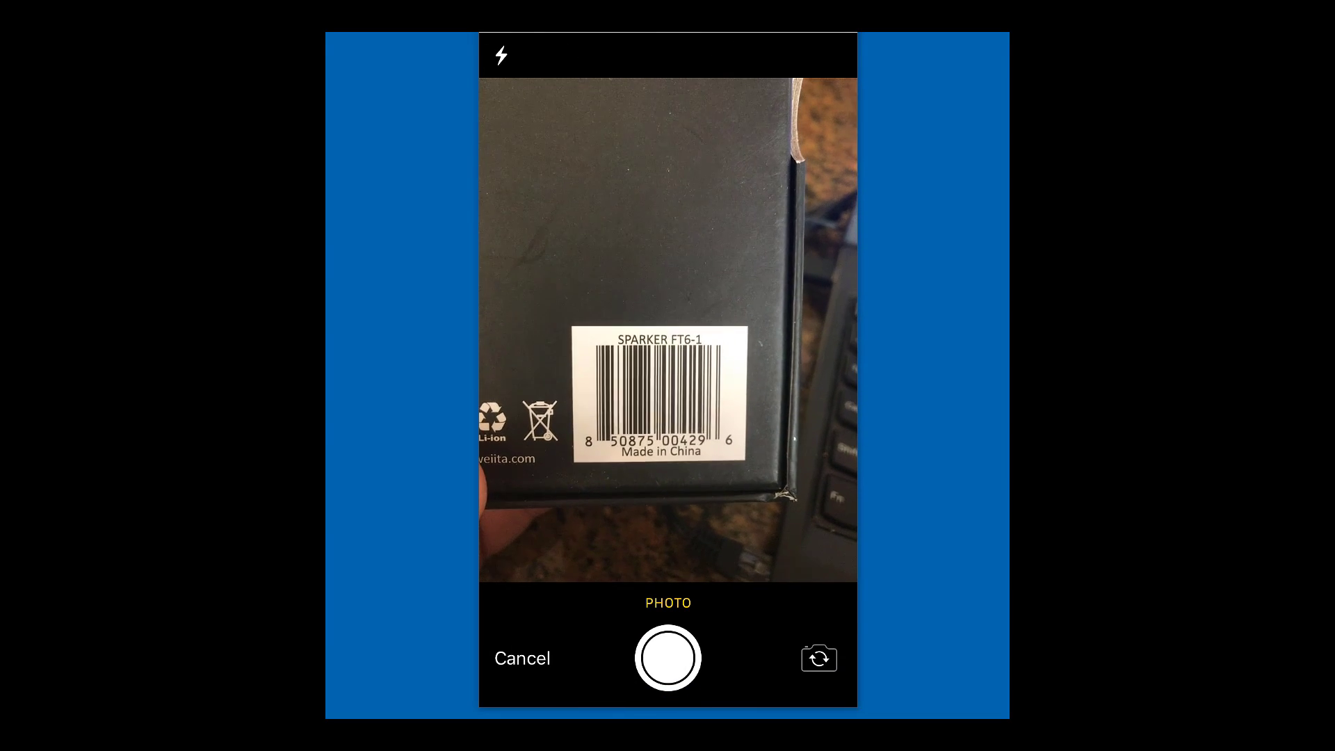
- Photograph the barcode label and attach it to ticket 77 as 'Upccode'
left_click(668, 657)
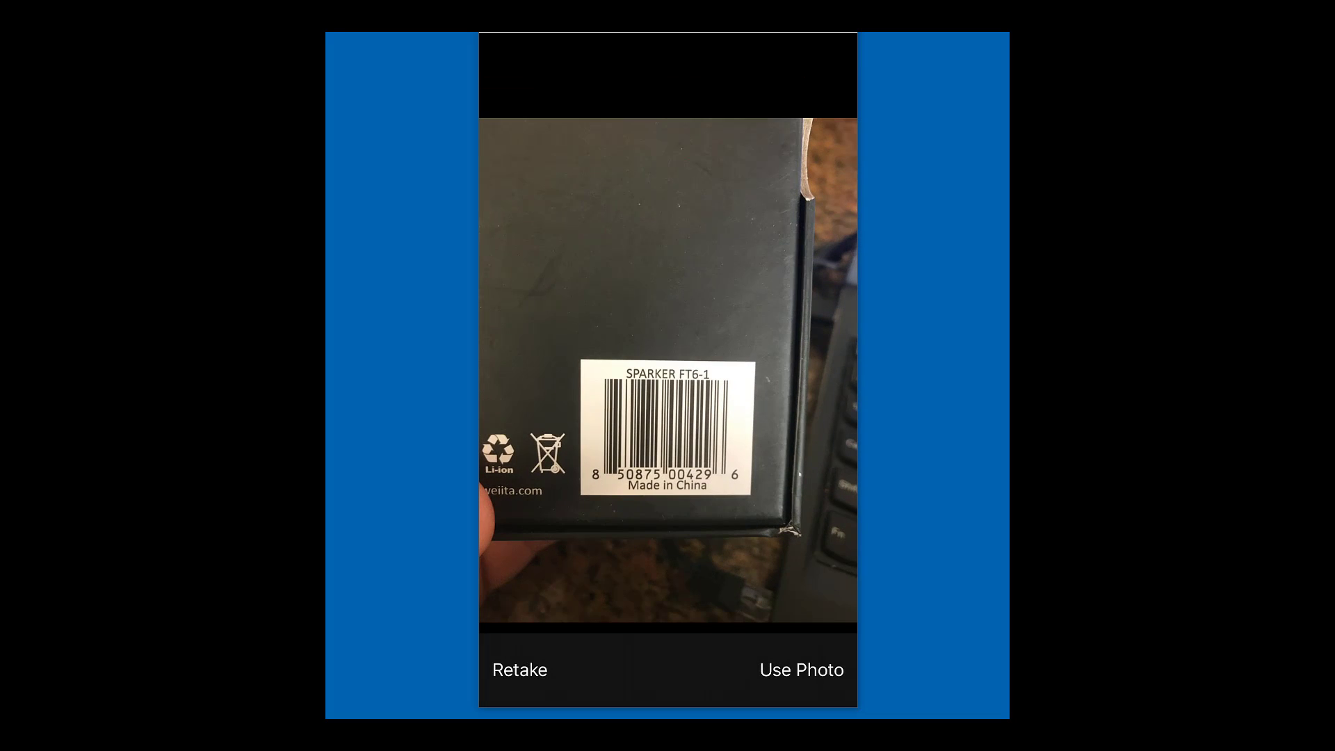
left_click(801, 669)
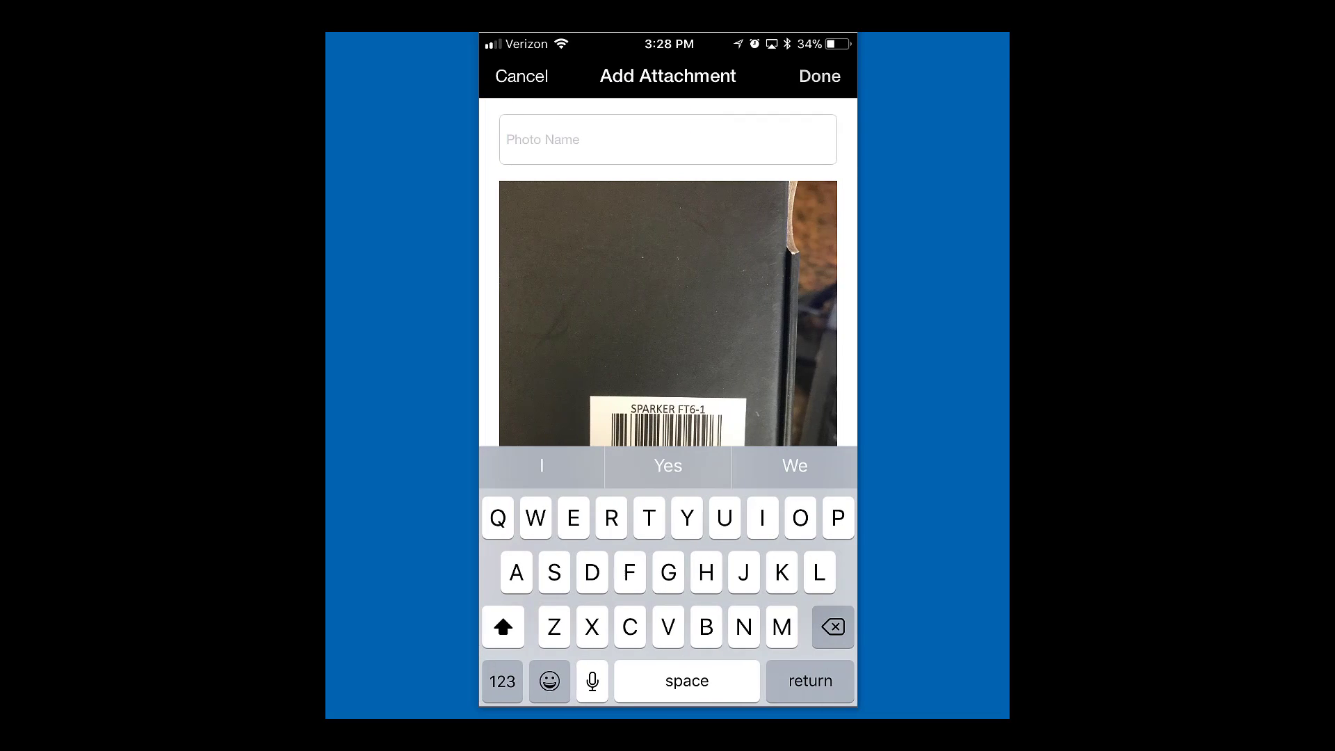
type("Upccode")
left_click(820, 75)
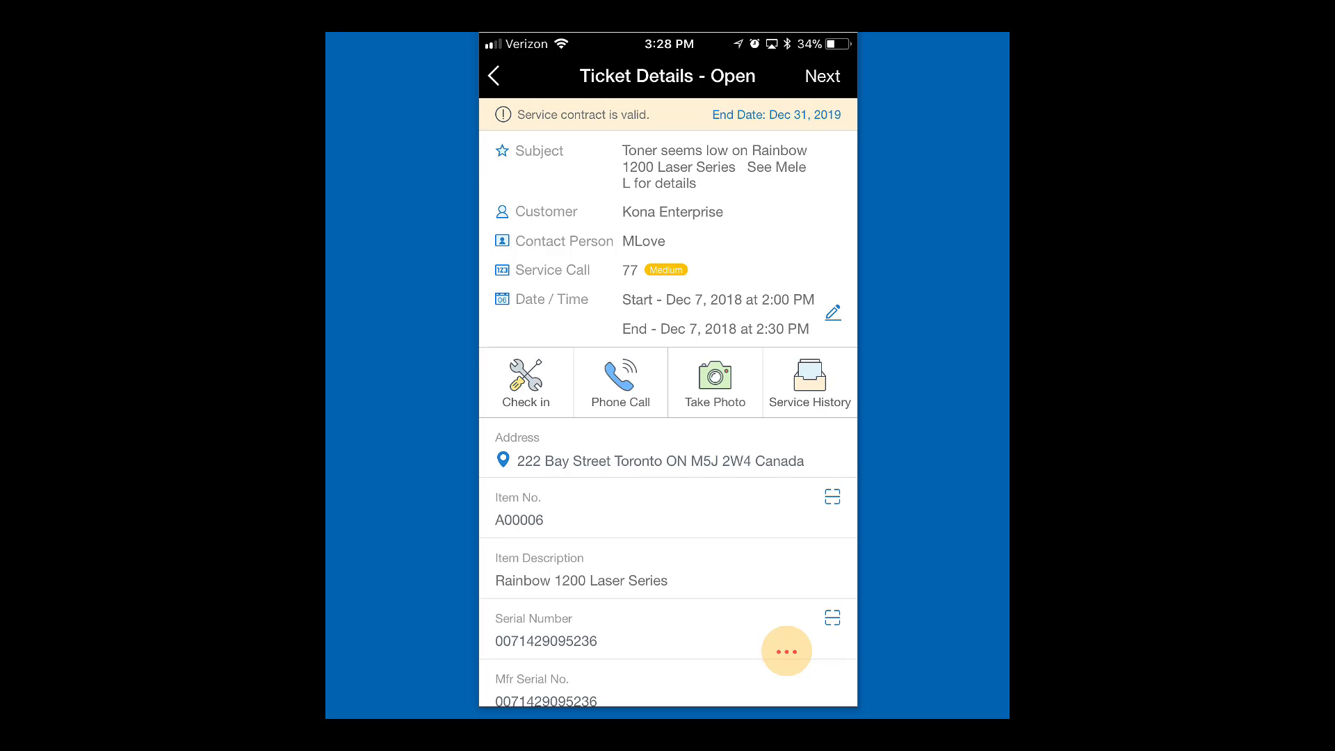
- Check in to and then check out of service call 77, confirming each prompt
left_click(526, 383)
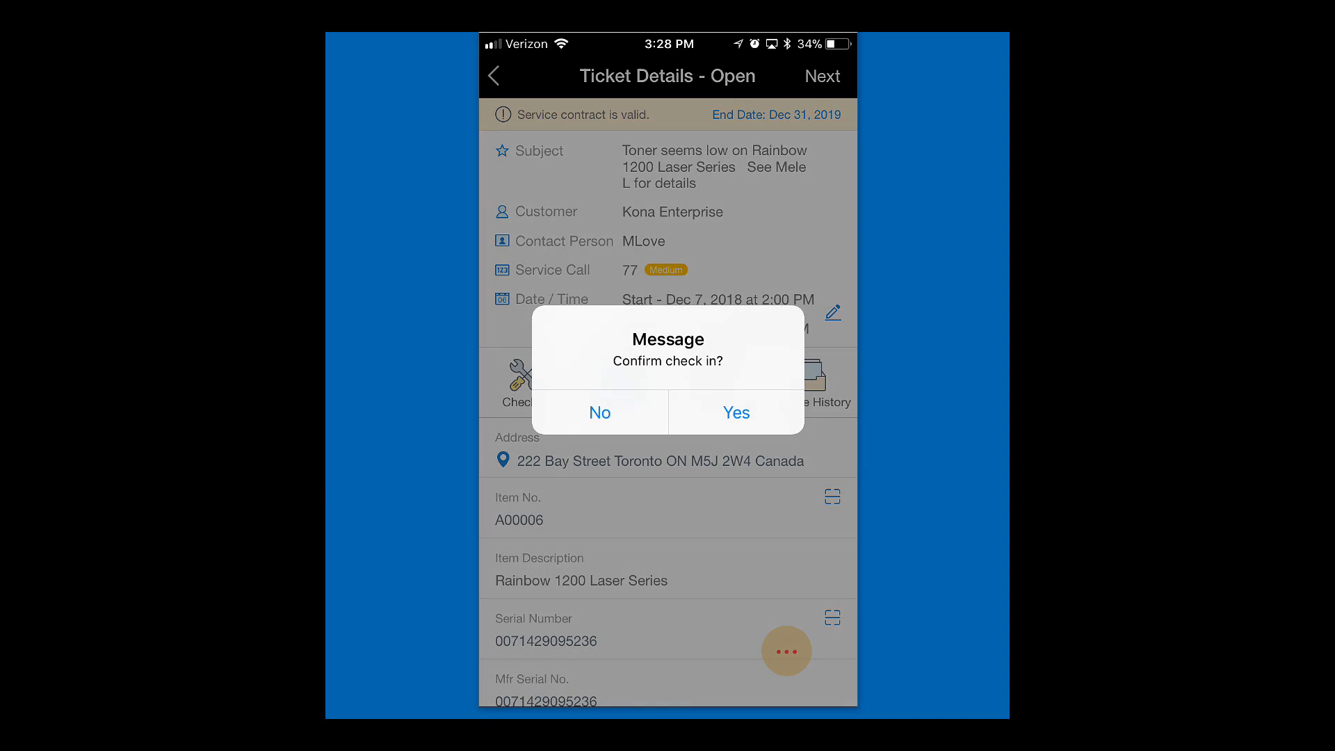
left_click(736, 412)
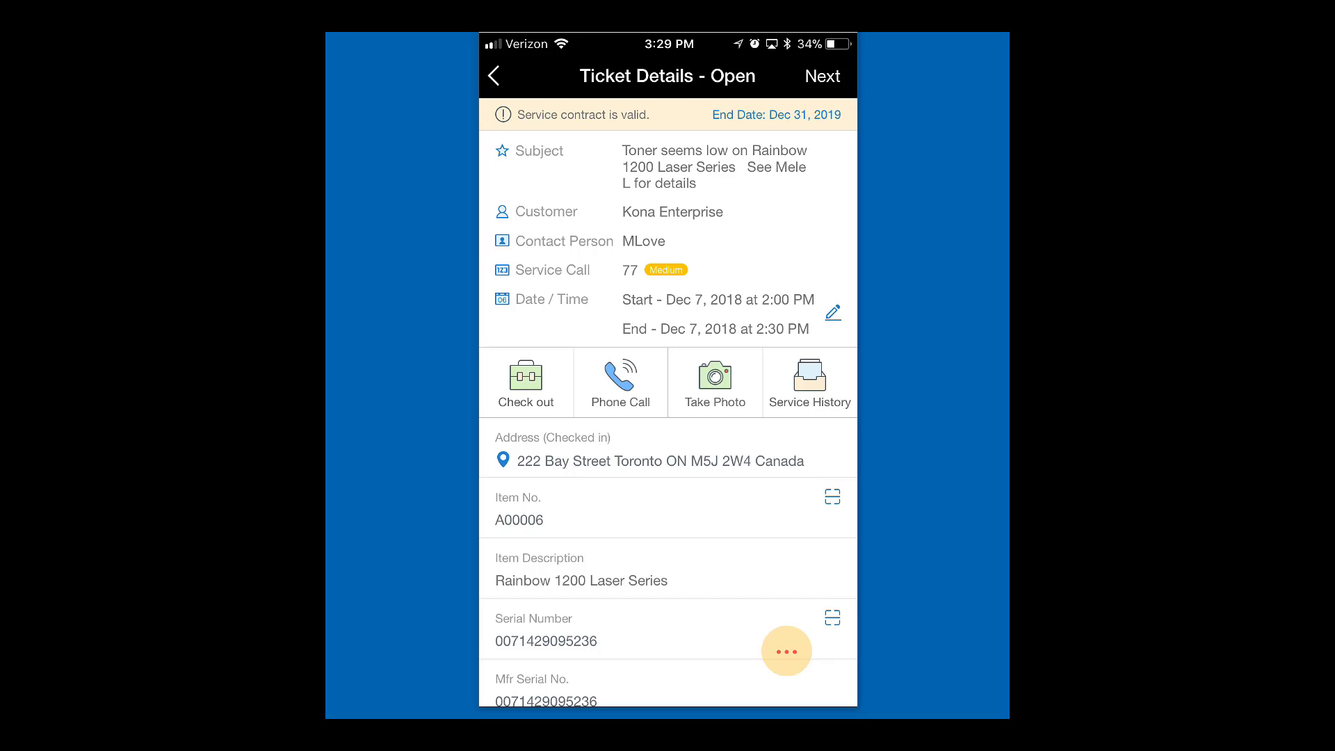
left_click(526, 382)
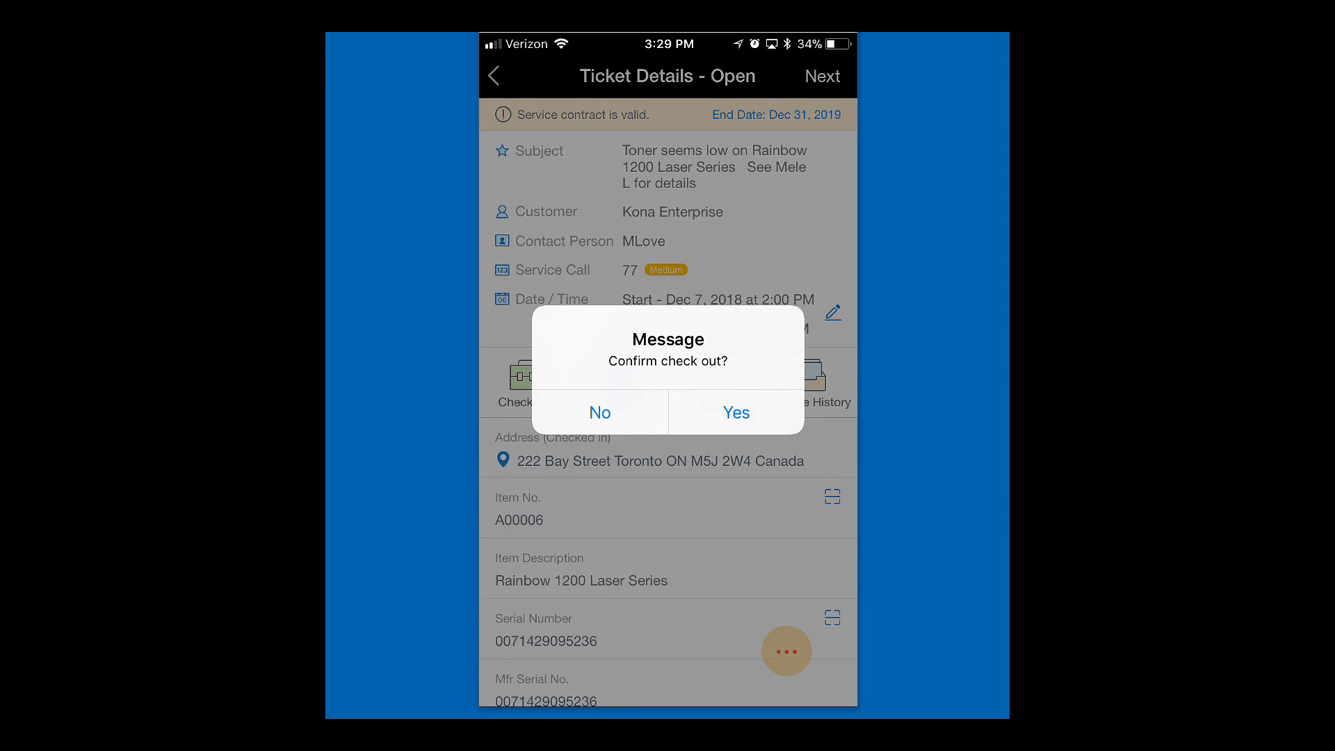
left_click(736, 410)
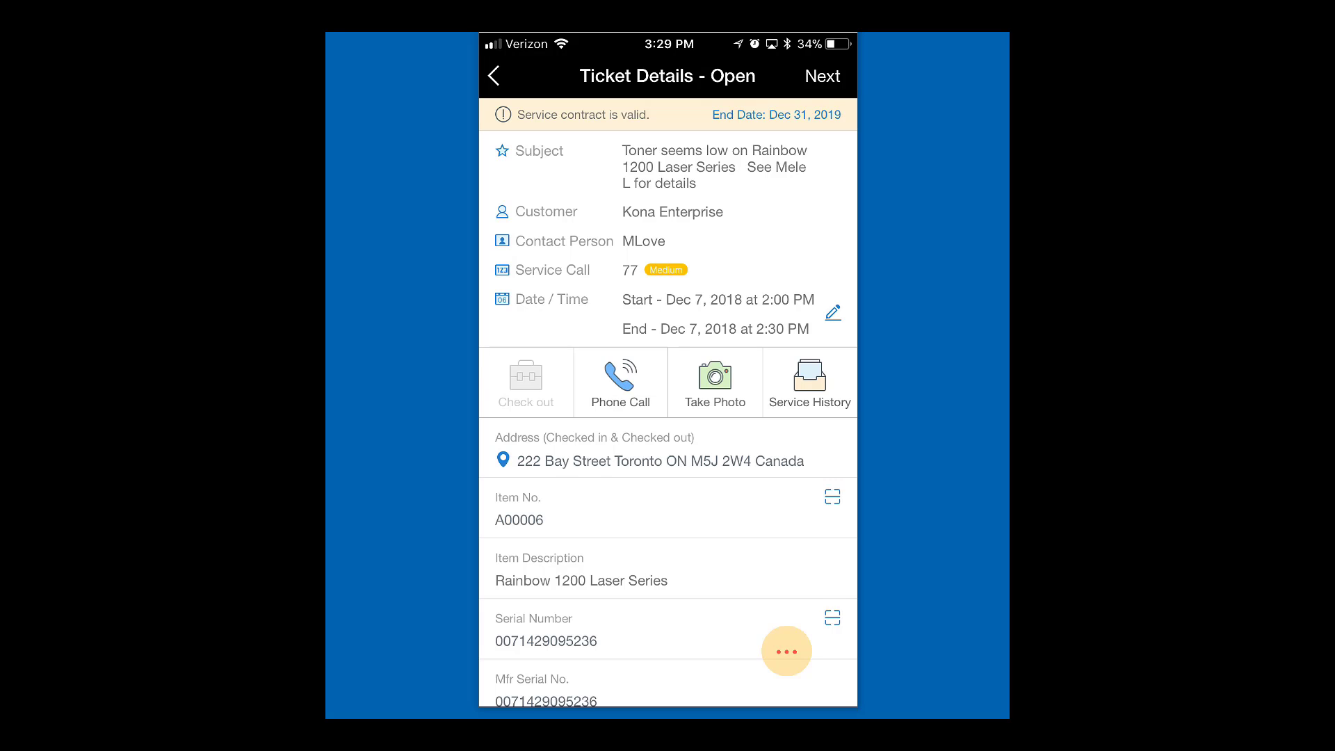
left_click(822, 76)
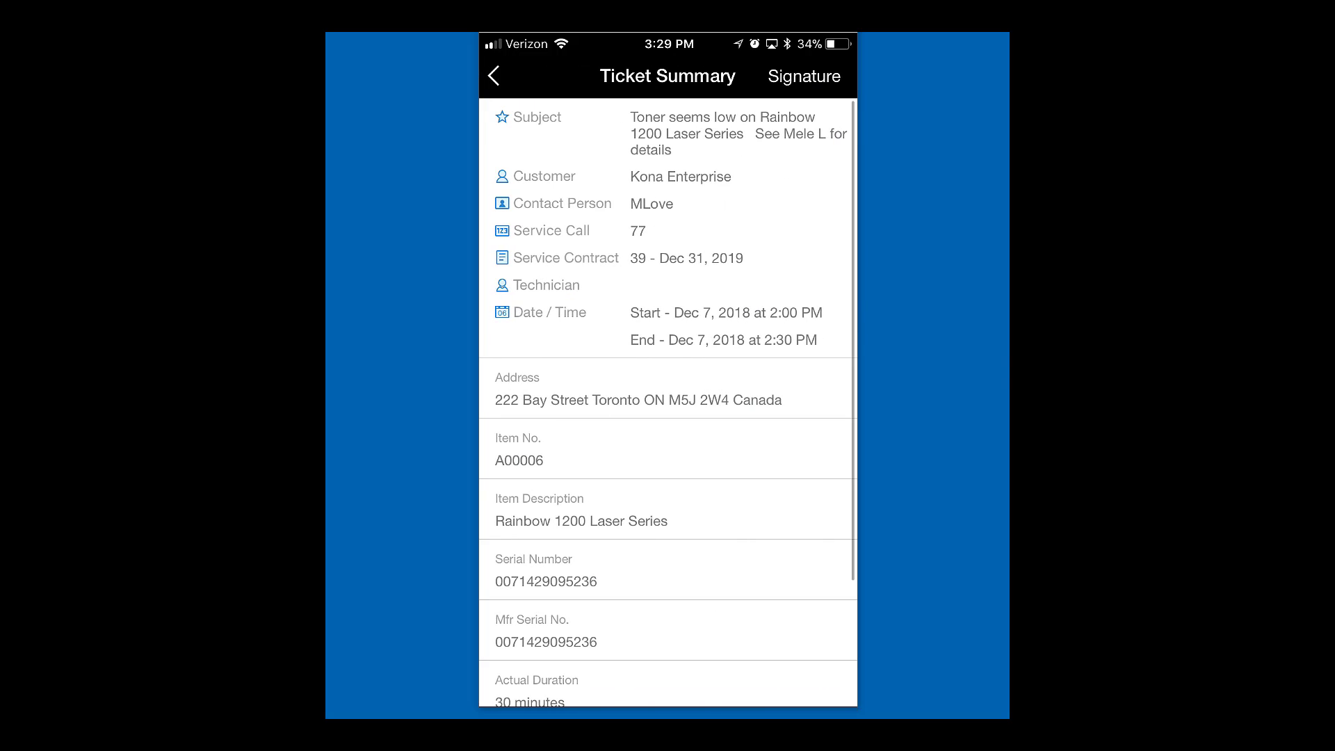
- Draw the customer signature on ticket 77's signature pad, submit it, and confirm closing the ticket
left_click(803, 76)
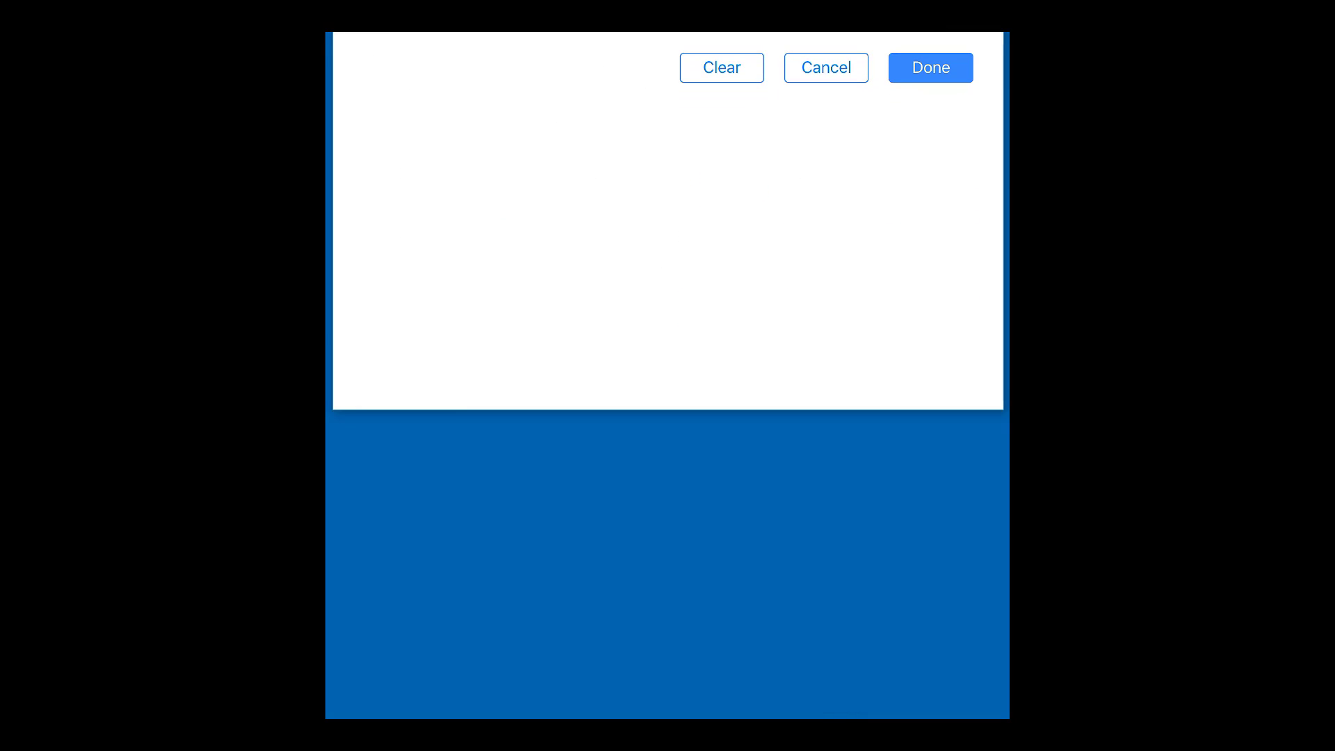
left_click_drag(470, 292, 880, 223)
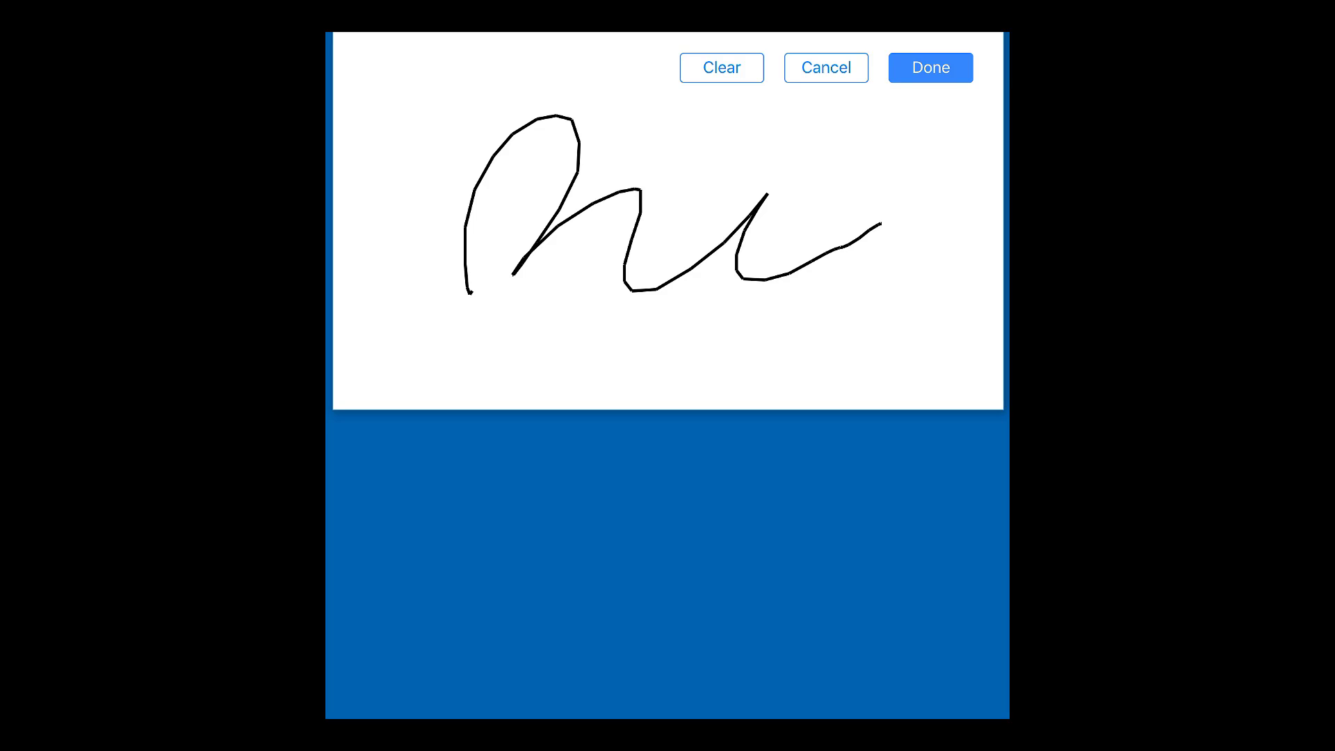
left_click(930, 67)
left_click(736, 271)
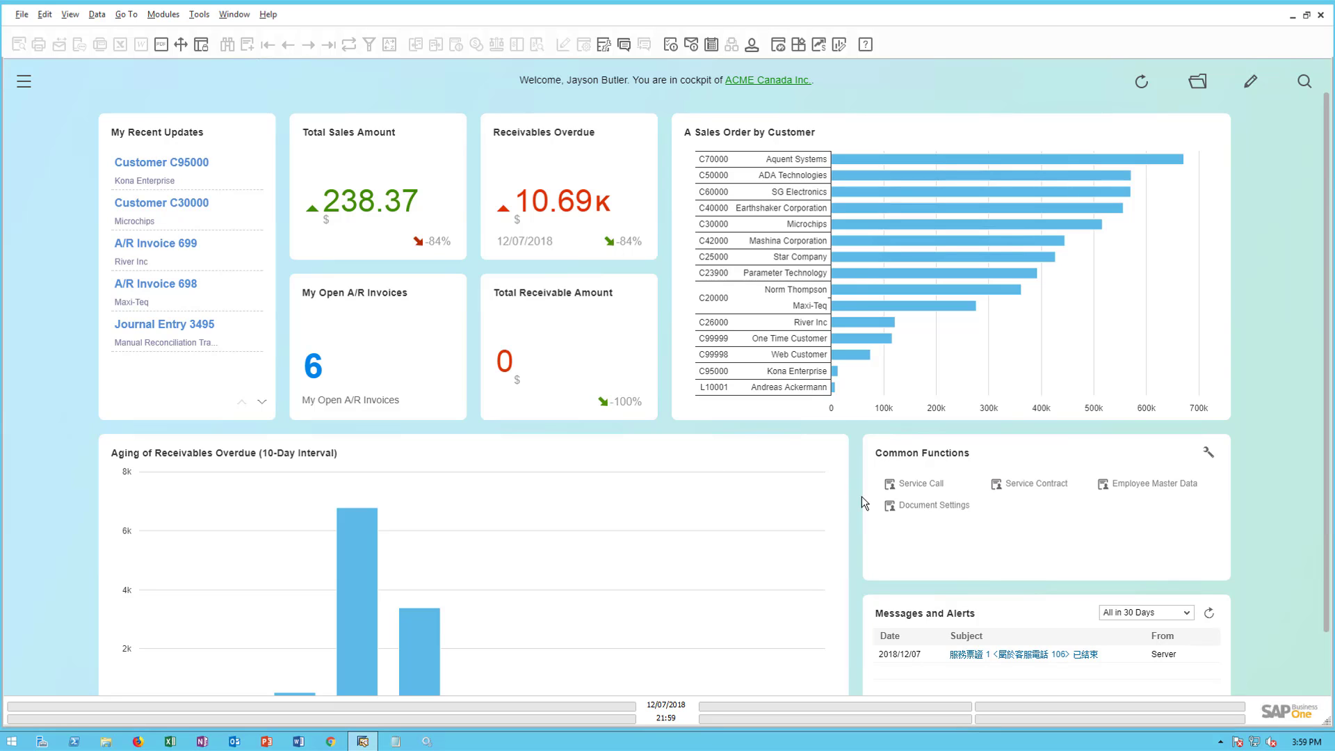
- Load the latest service call, number 77, and view its two scheduled 30-minute technician visits
left_click(919, 483)
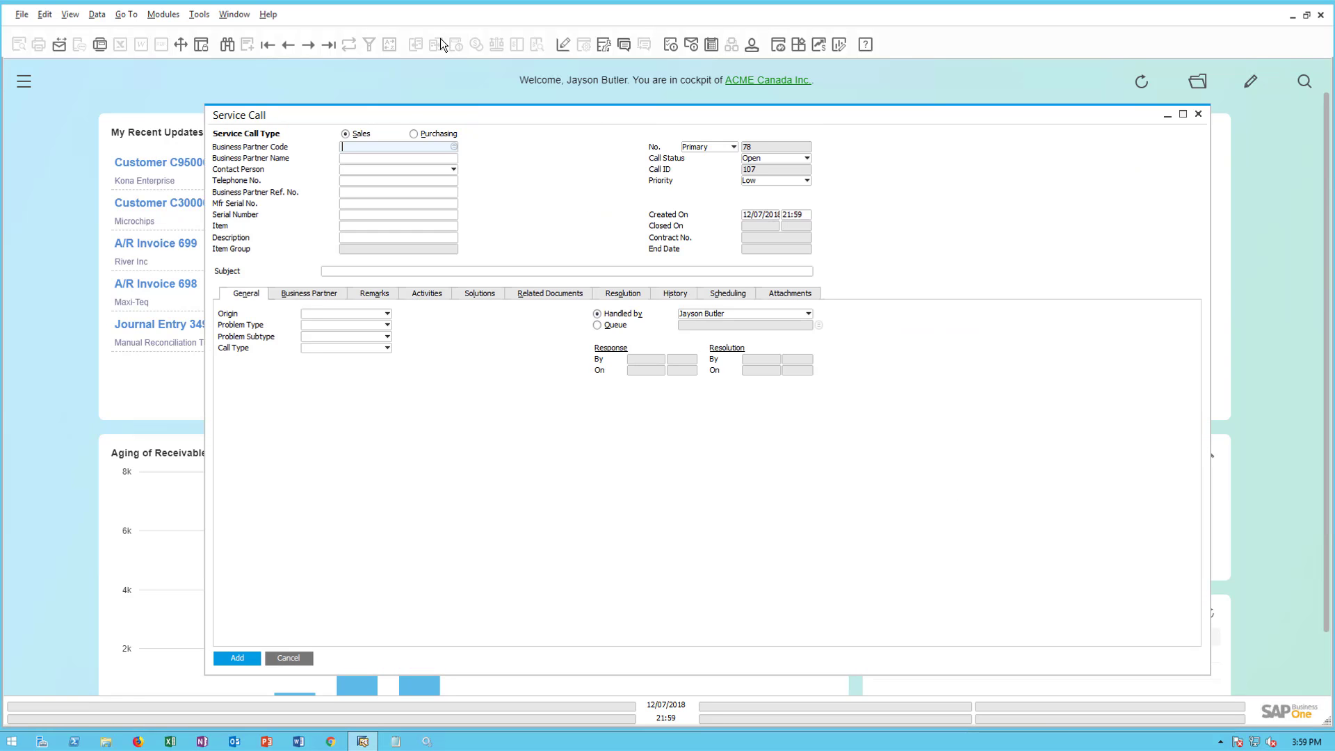
left_click(328, 44)
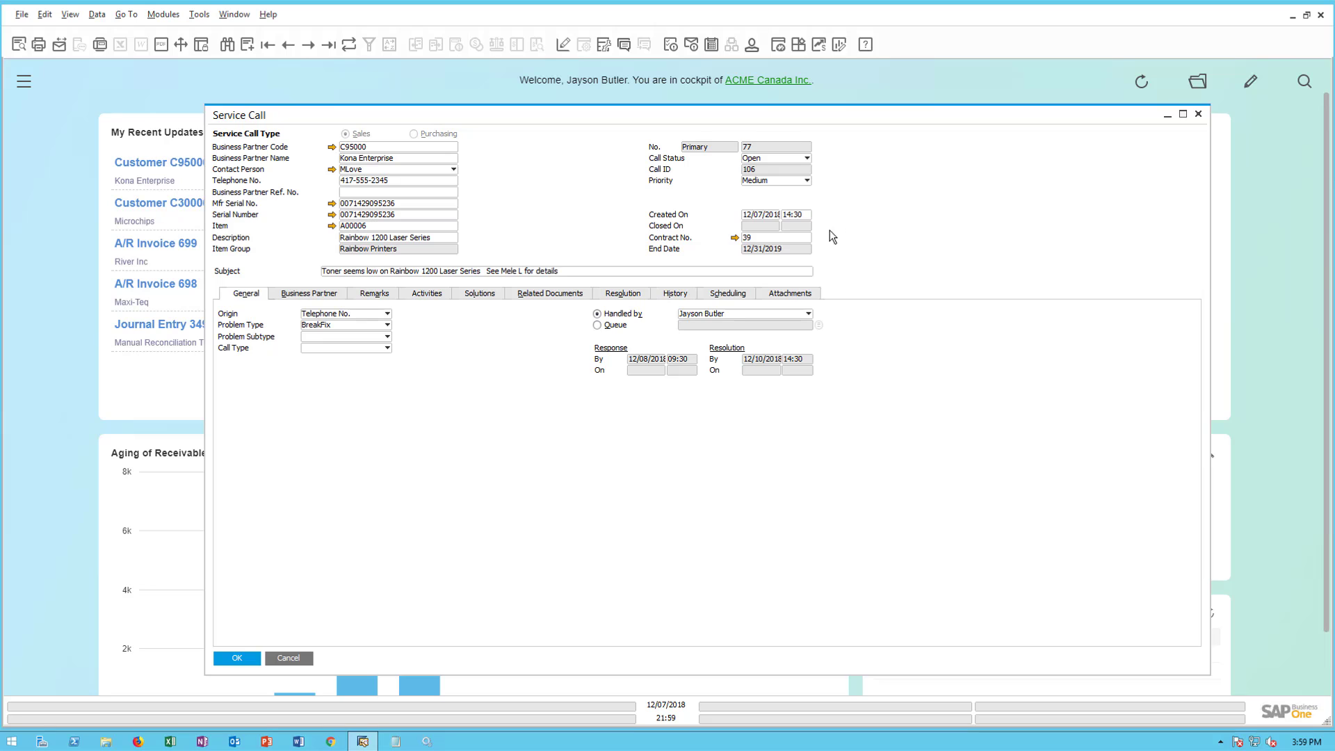
left_click(729, 294)
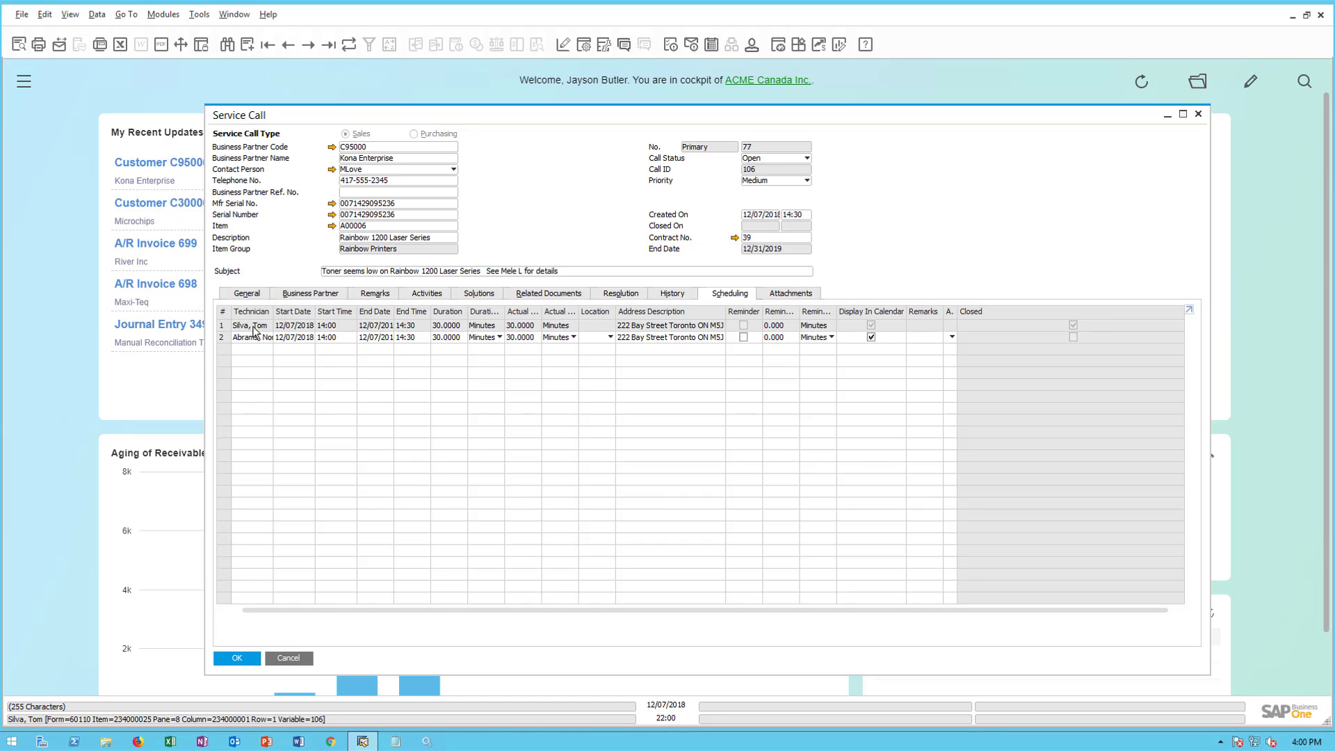
- Display the Upcode barcode photo from service call 77's attachments in the browser
left_click(775, 295)
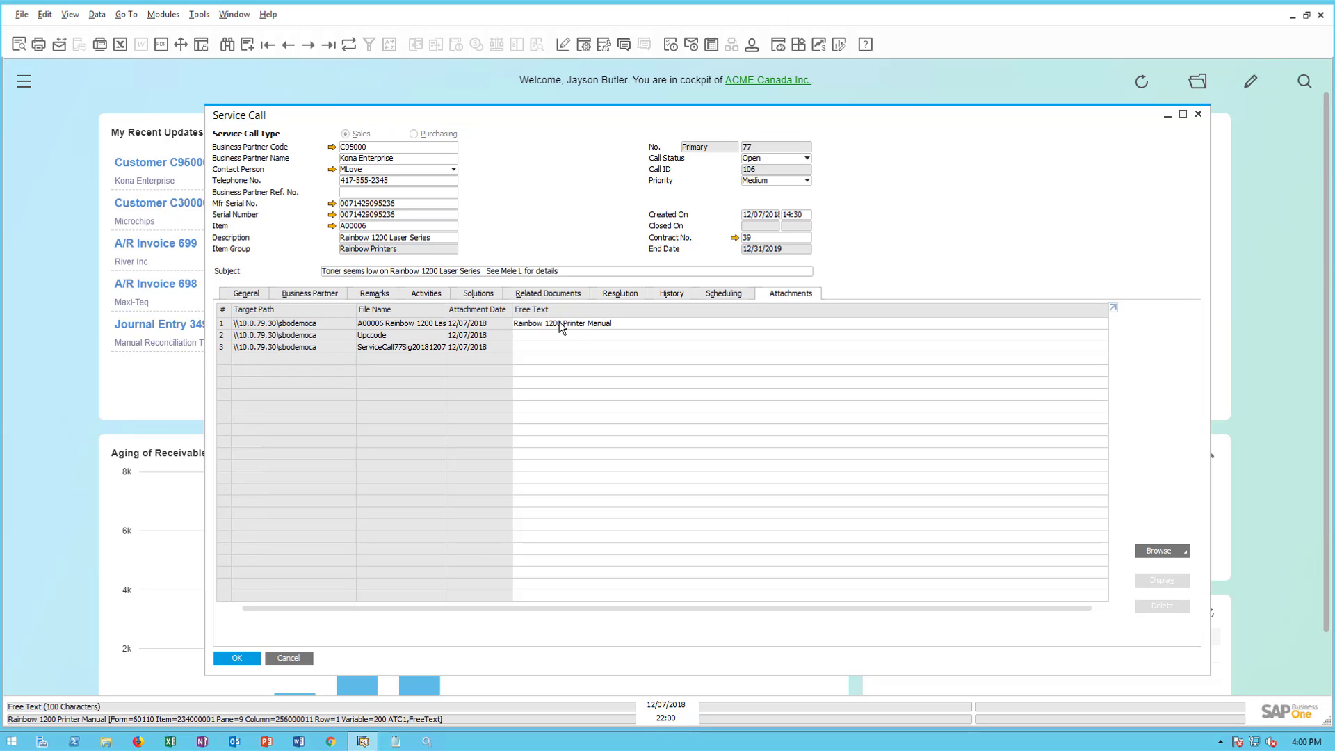
left_click(319, 338)
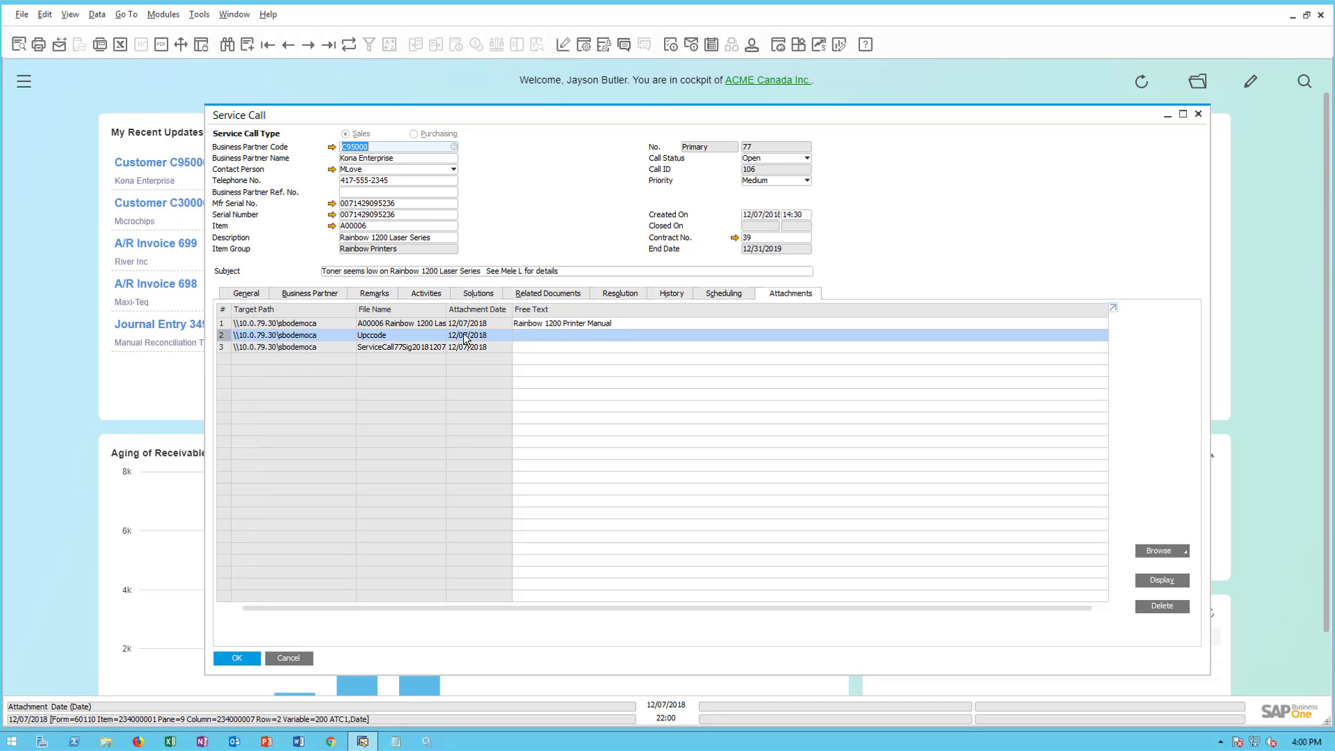
left_click(1161, 582)
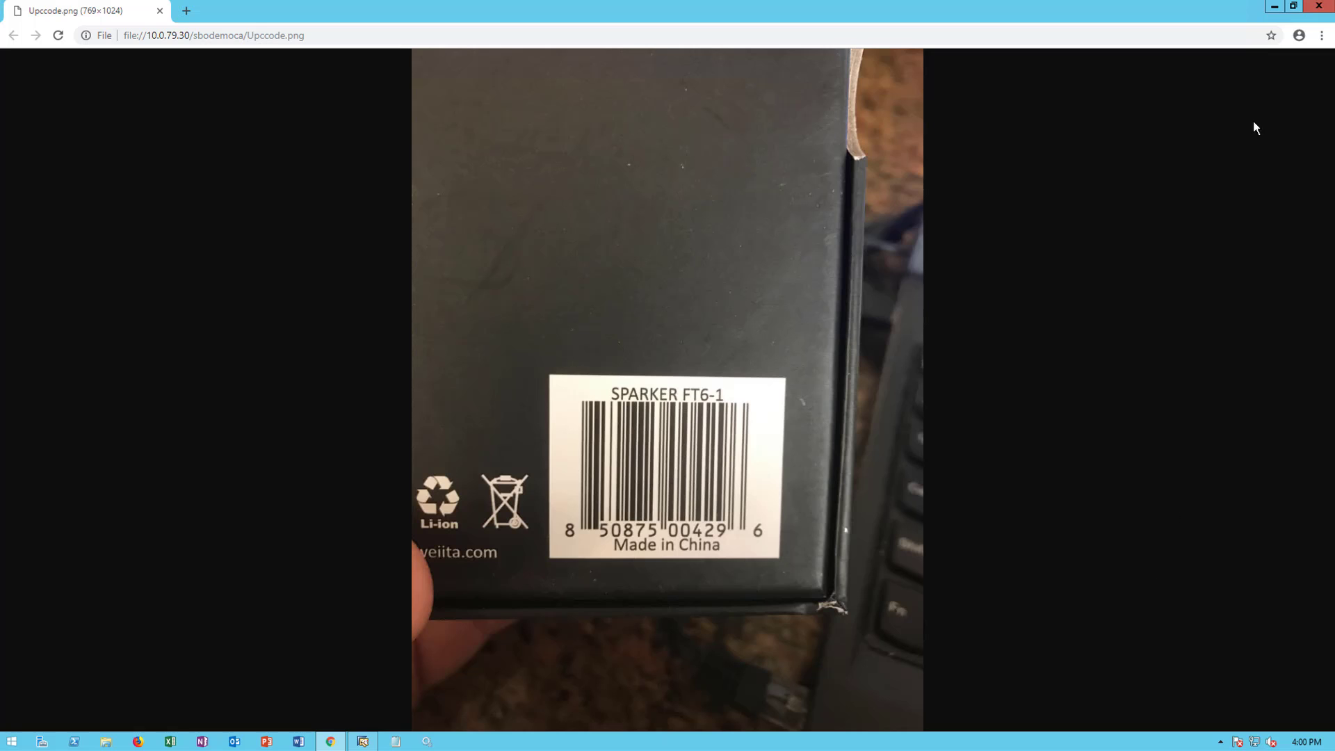
- Close the barcode image, view the signature attachment image, then close it and return to Scheduling
left_click(1318, 5)
left_click(388, 346)
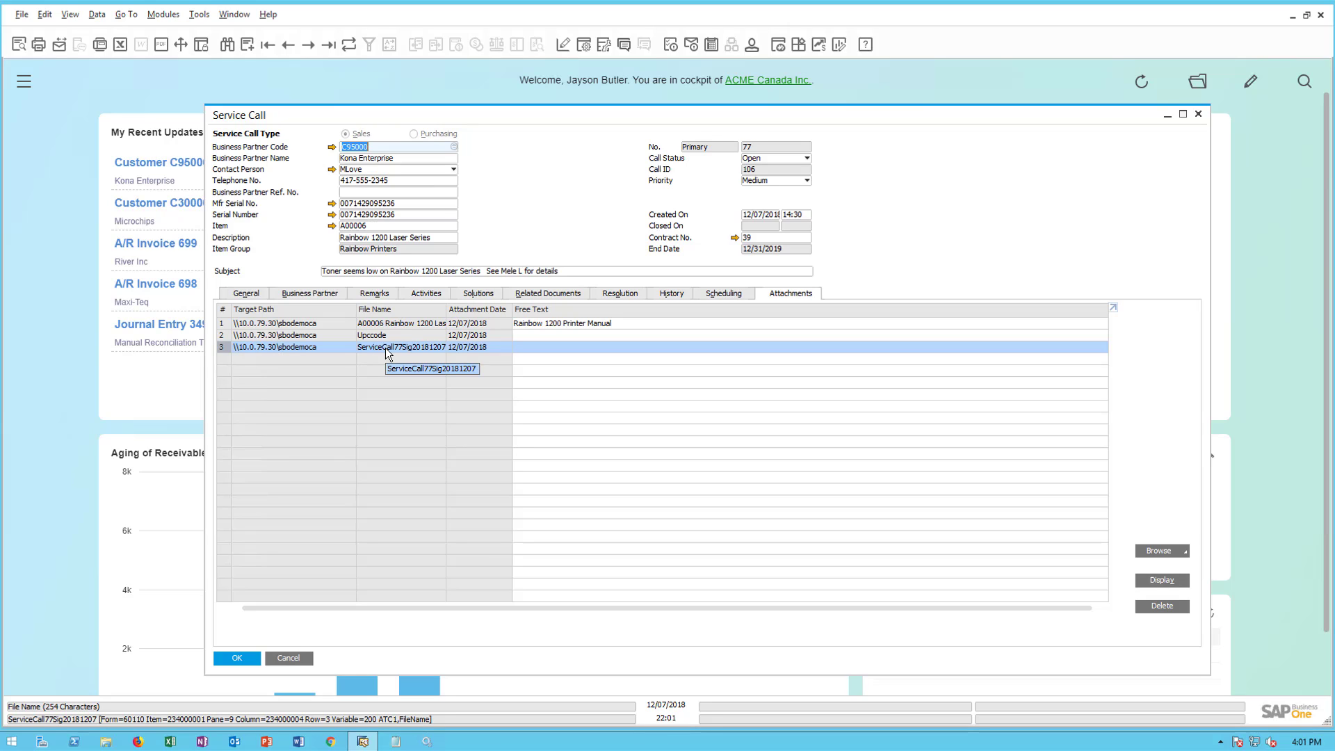
left_click(1161, 580)
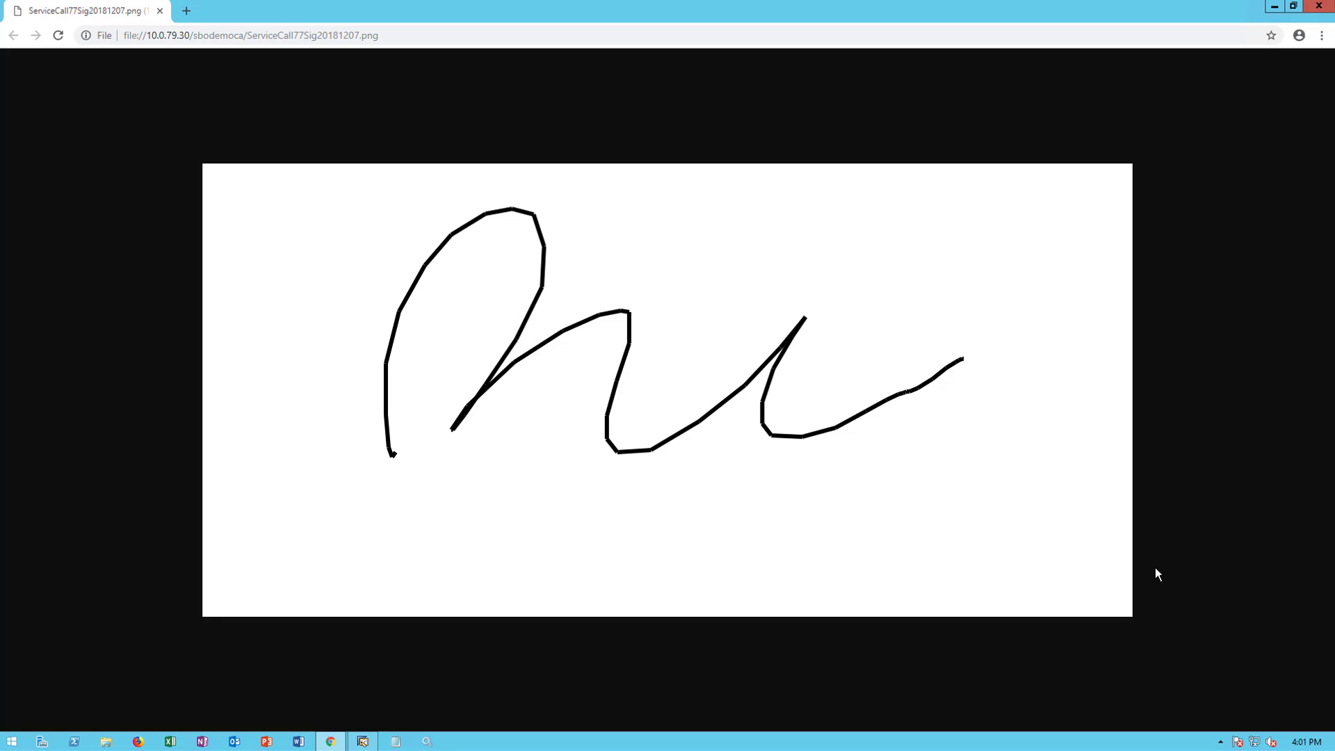
left_click(1318, 6)
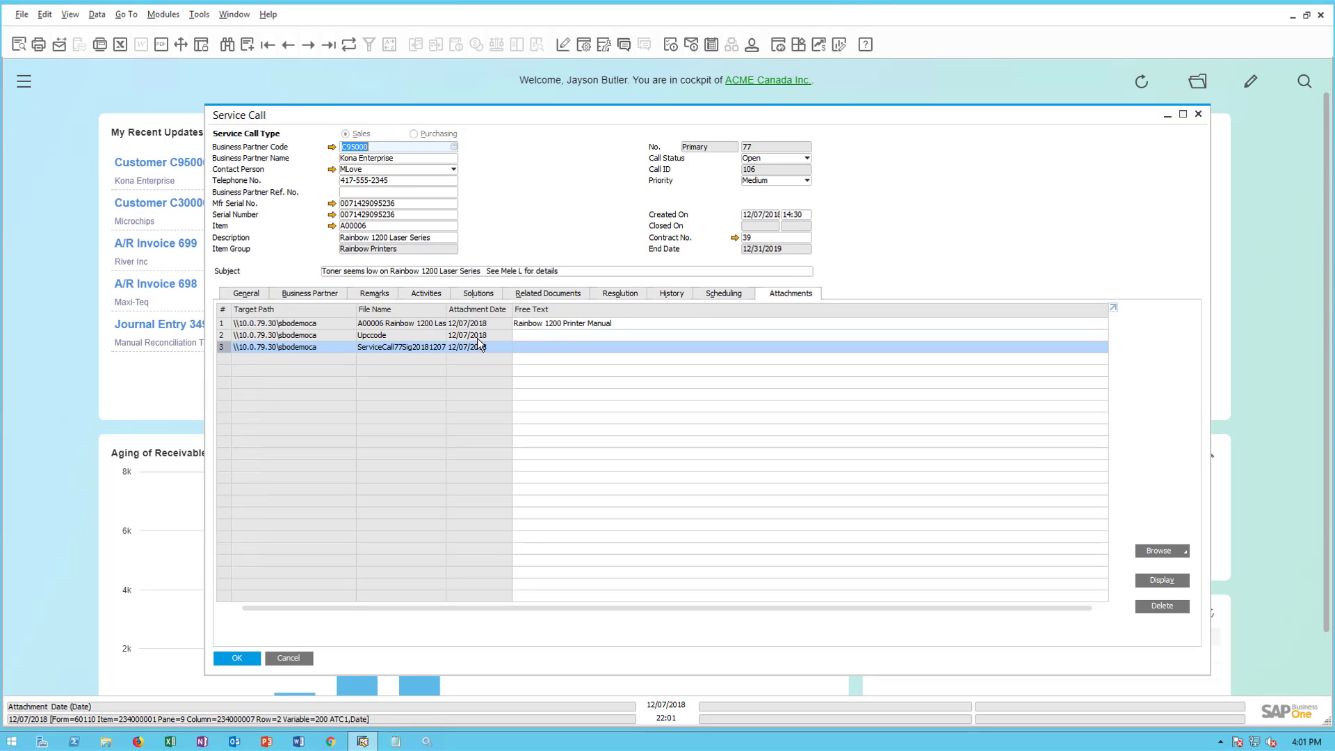
left_click(723, 295)
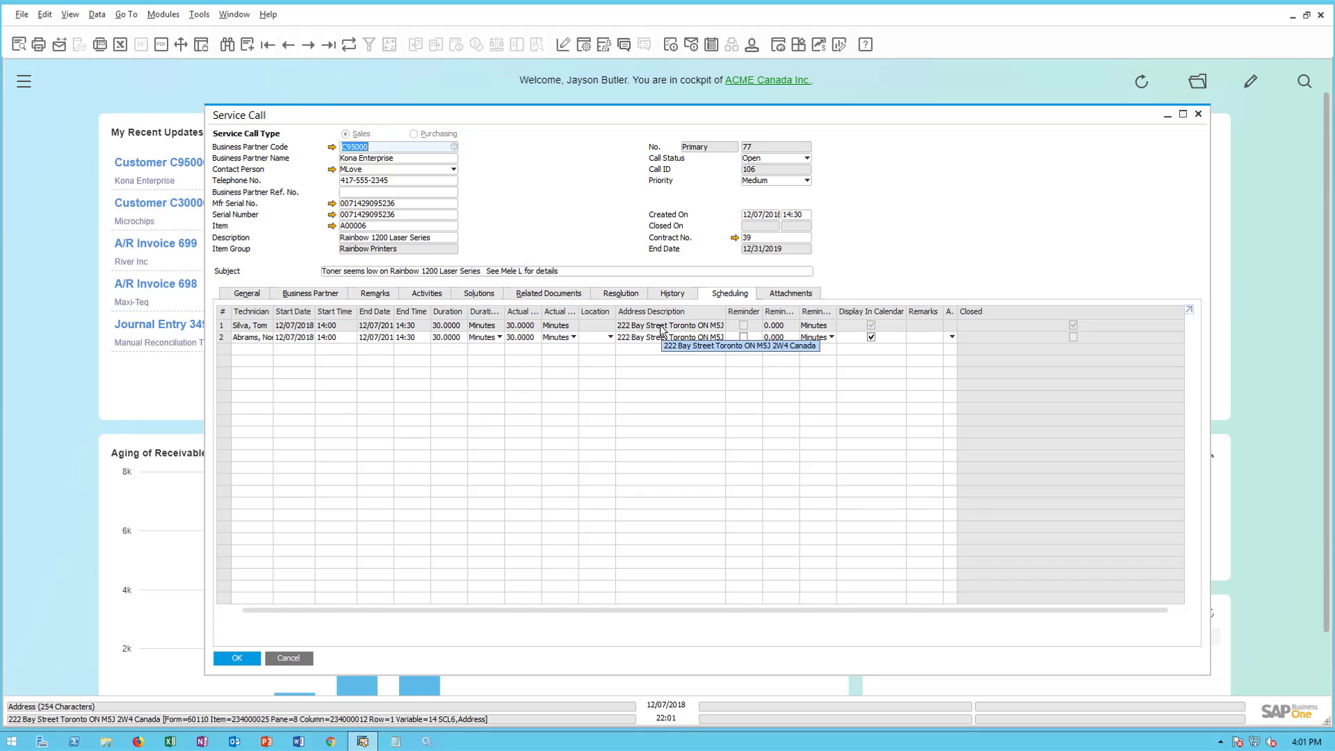
- Run the General > ServiceCallCheckInData user query and widen its results to show every column
left_click(202, 16)
mouse_move(278, 177)
mouse_move(514, 247)
mouse_move(616, 274)
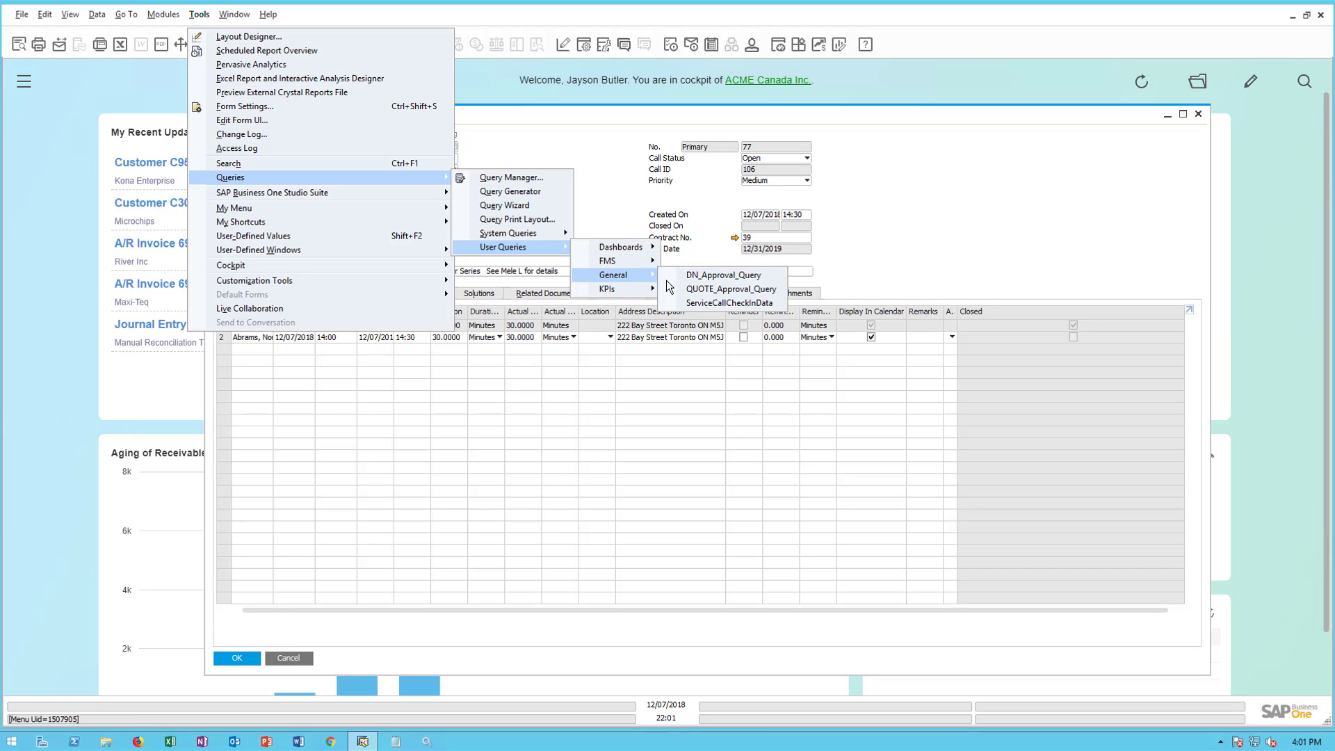
left_click(706, 308)
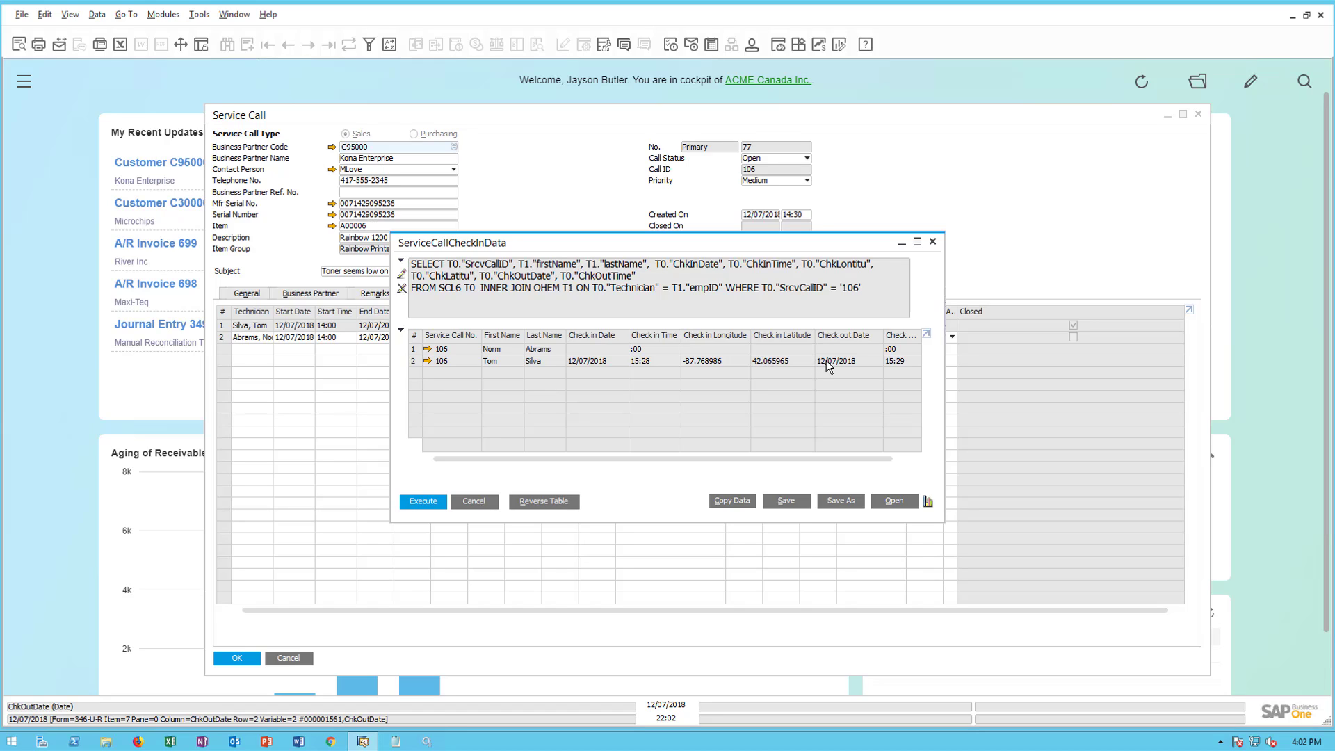
left_click_drag(941, 355, 1056, 371)
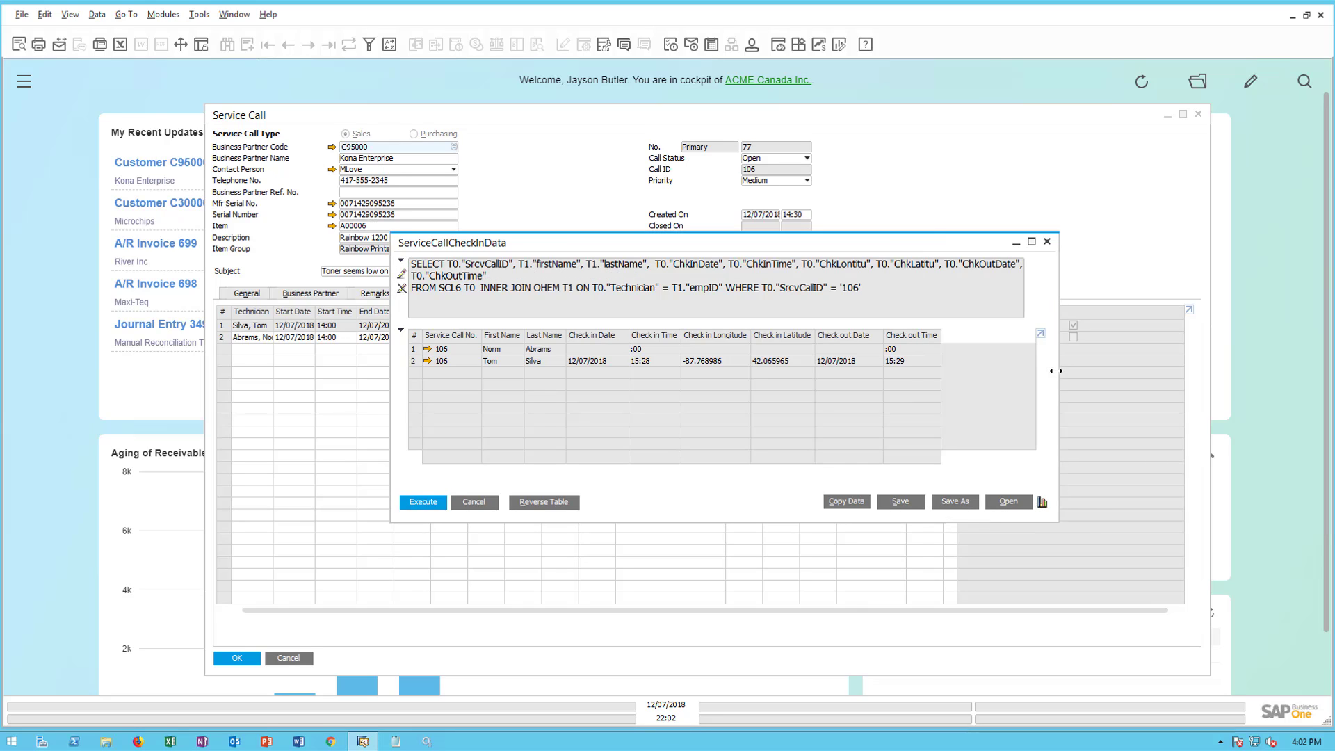